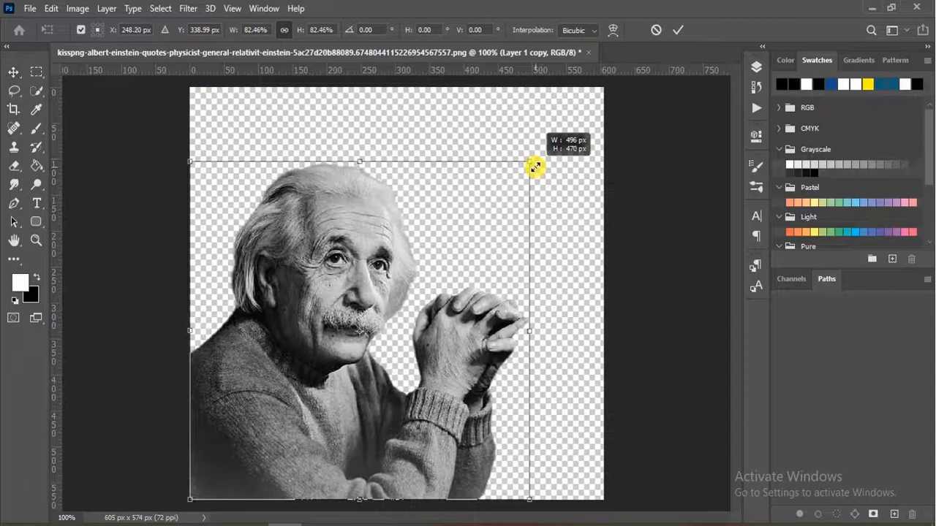
# Step: Commit the portrait's scaling to 82.46% and add an empty layer beneath the portrait layer
pyautogui.press('Return')
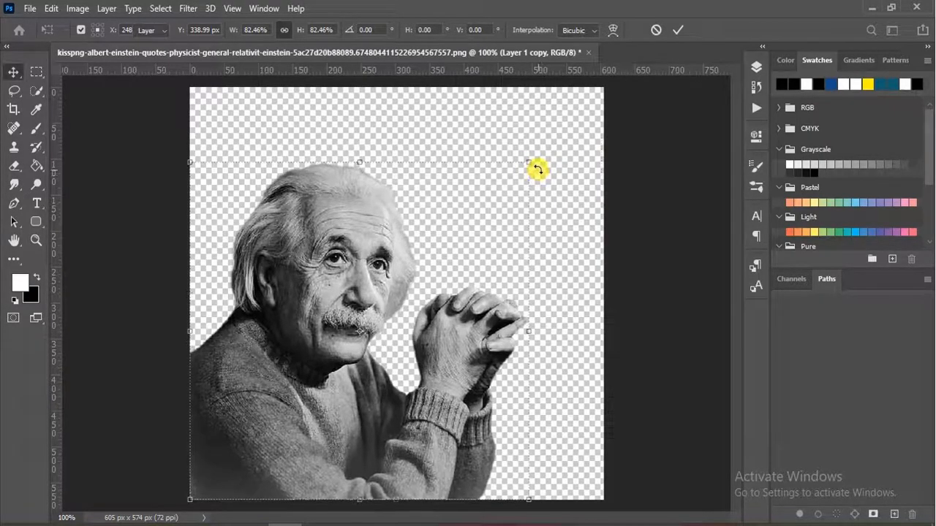
pyautogui.click(755, 66)
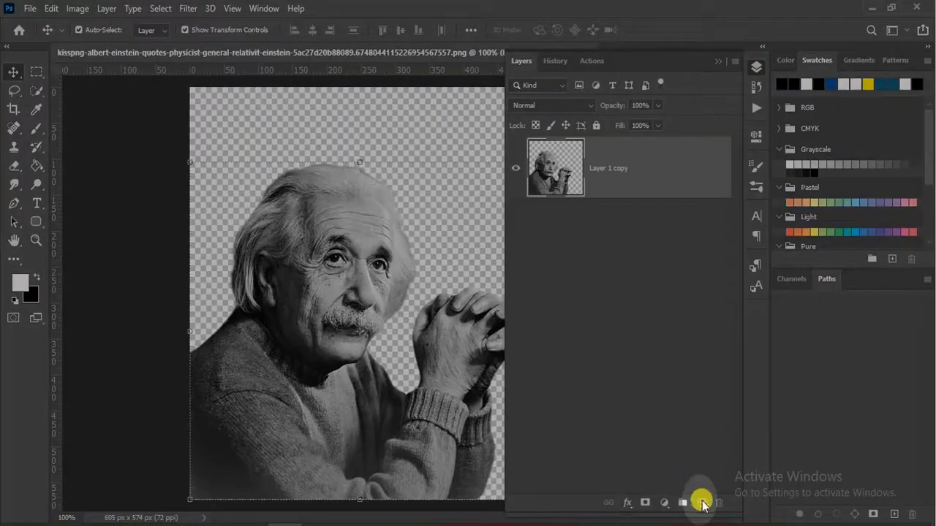
pyautogui.click(702, 504)
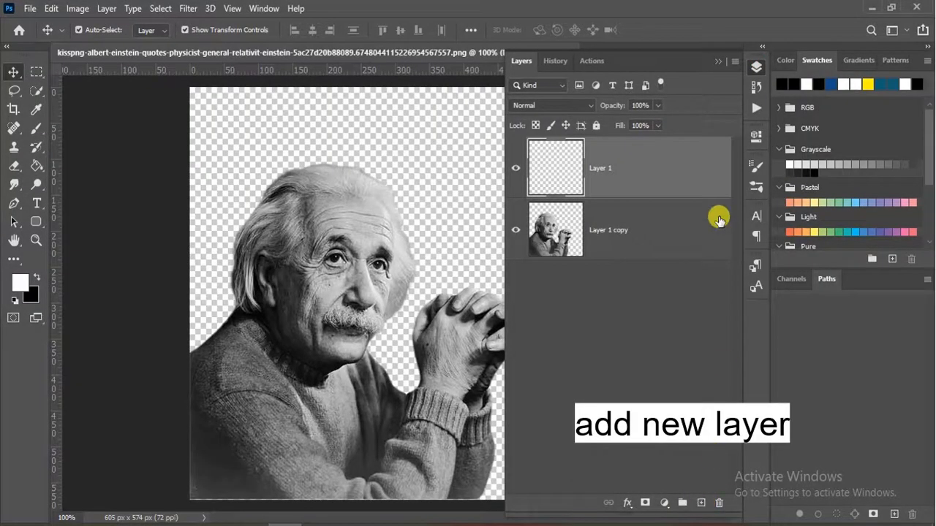
pyautogui.moveTo(659, 172); pyautogui.dragTo(654, 278)
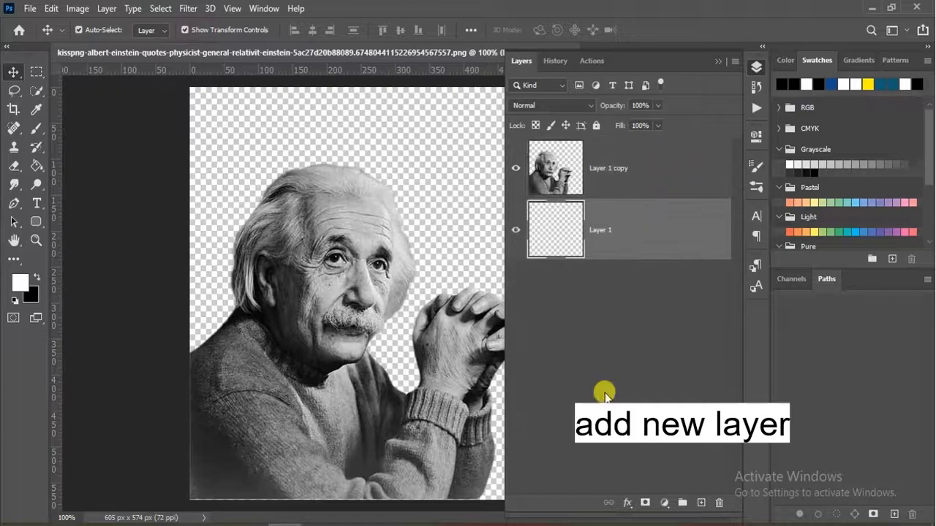
# Step: Add a black (#000000) Solid Color fill layer beneath the portrait
pyautogui.click(664, 503)
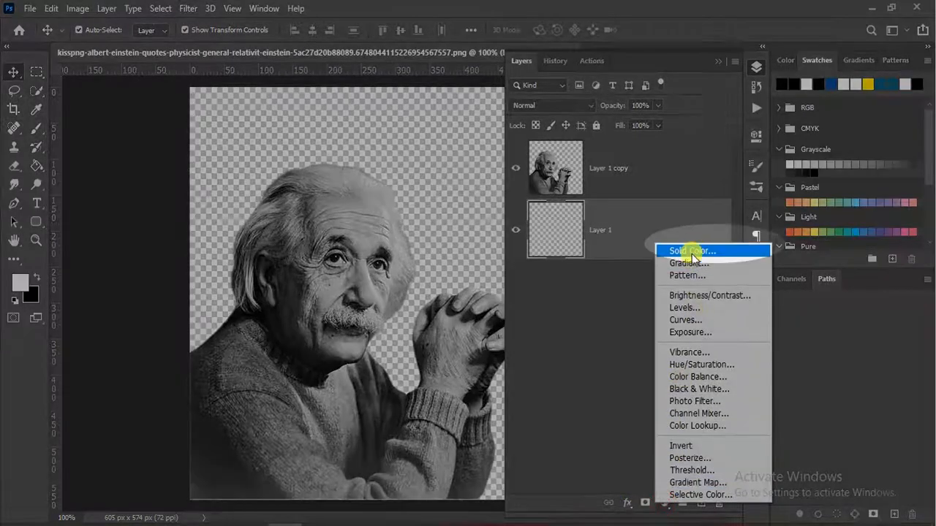
pyautogui.click(692, 251)
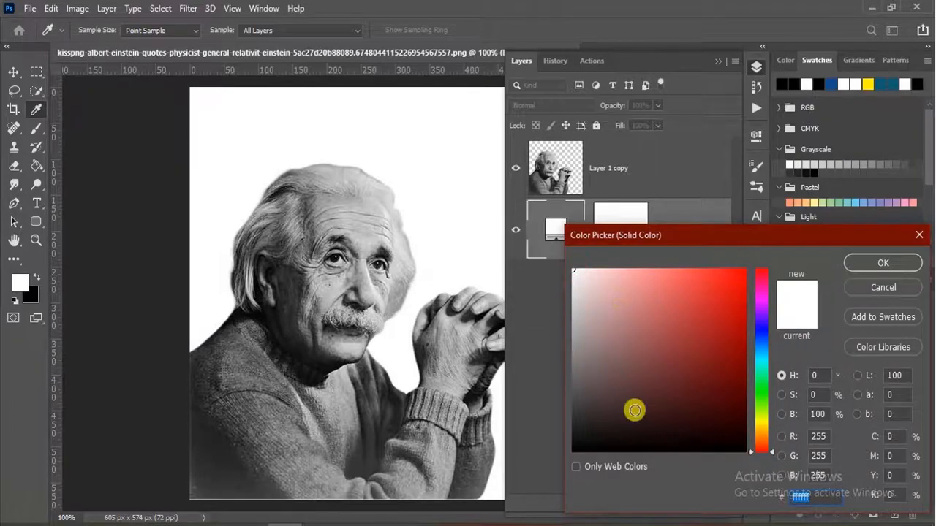
pyautogui.click(742, 447)
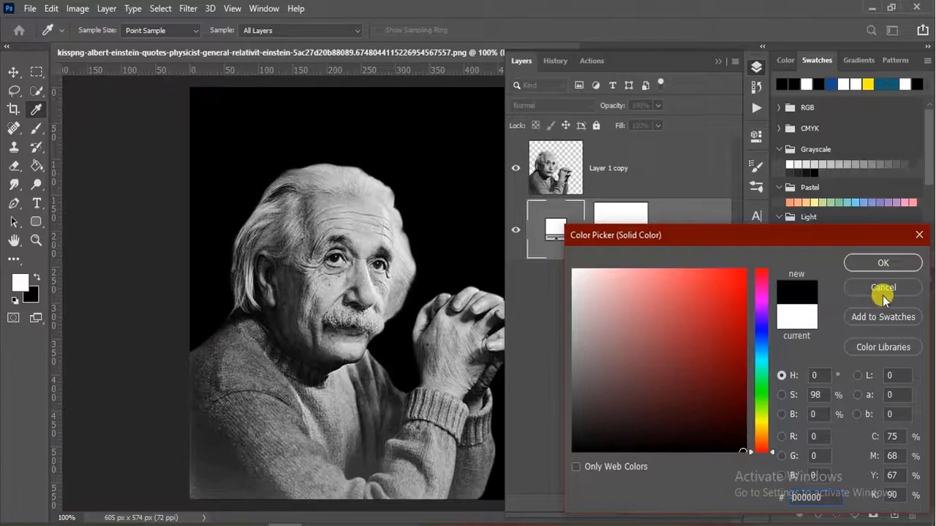
pyautogui.click(886, 263)
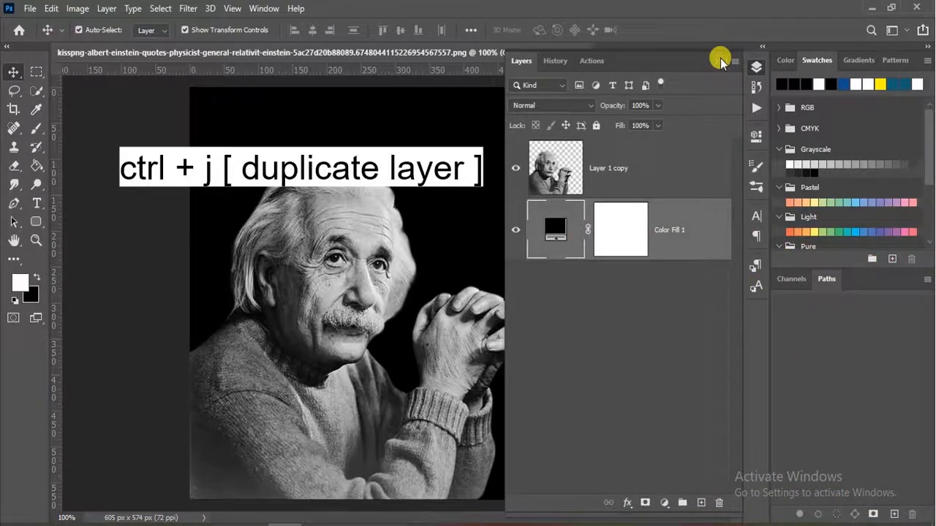
# Step: Duplicate the portrait layer twice and hide the topmost copy, keeping the middle copy selected
pyautogui.click(566, 176)
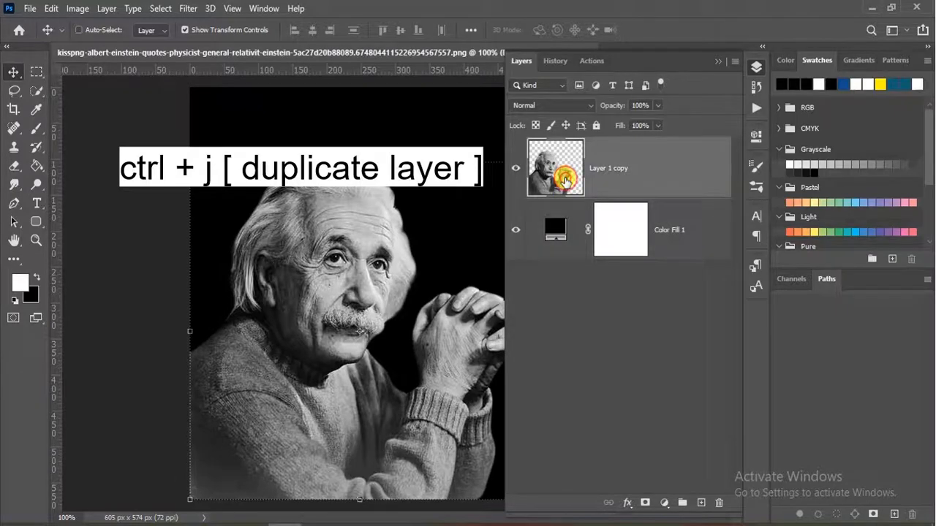
pyautogui.hotkey('ctrl', 'j')
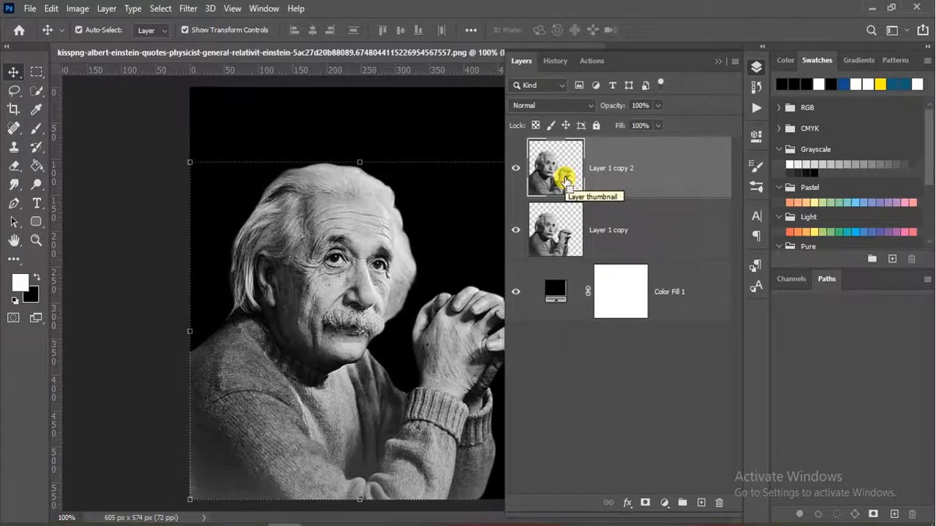
pyautogui.hotkey('ctrl', 'j')
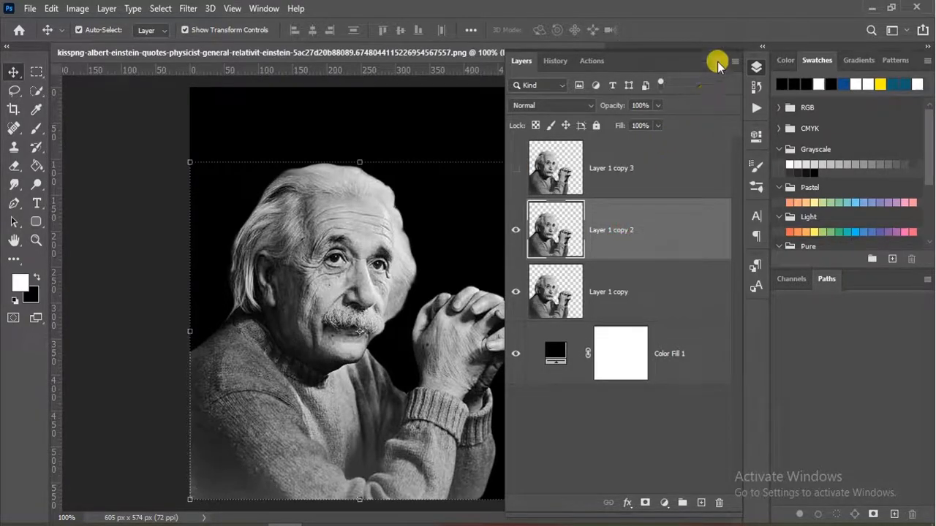
# Step: Start the Camera Raw Filter on the middle portrait copy and set Texture to -100
pyautogui.click(190, 8)
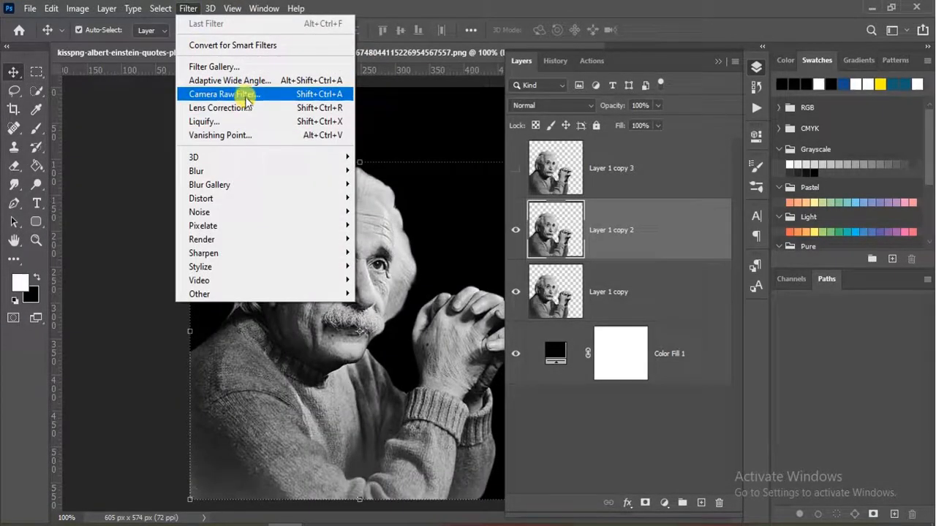
pyautogui.click(246, 101)
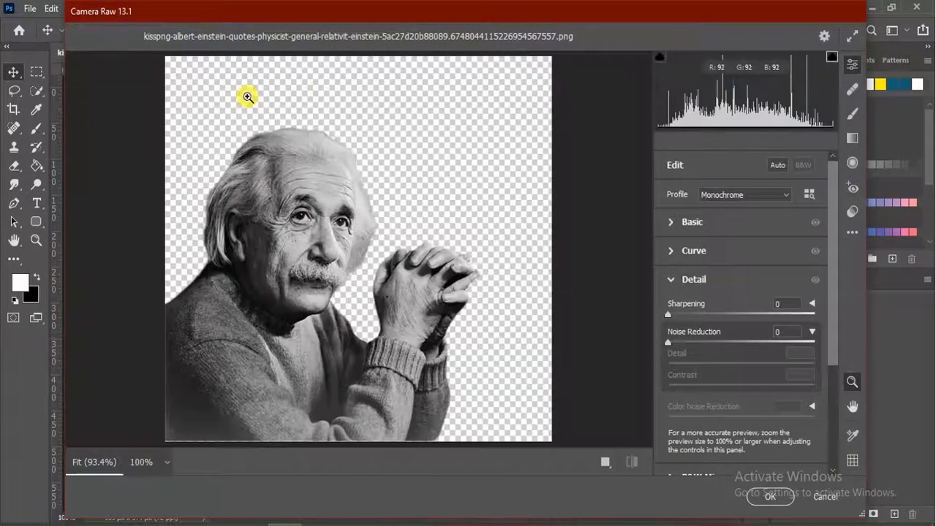
pyautogui.click(673, 222)
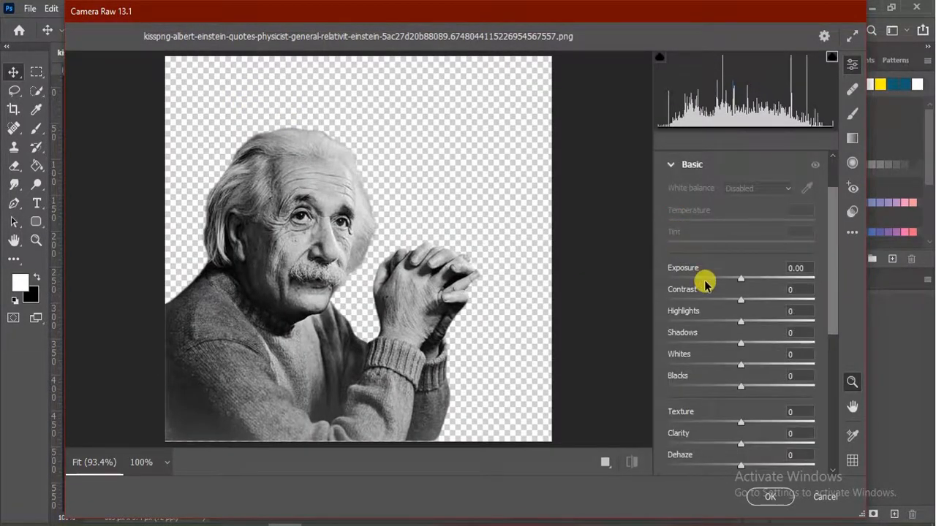
pyautogui.click(741, 423)
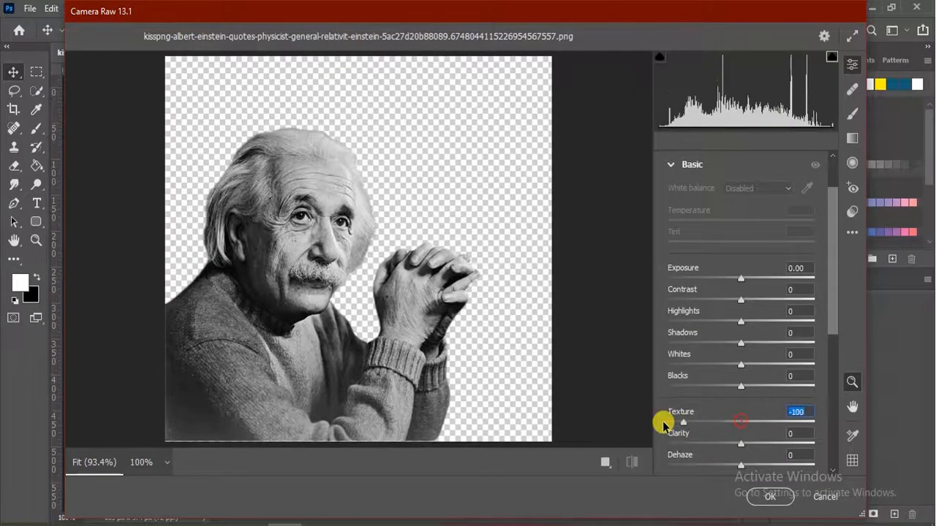
pyautogui.click(671, 165)
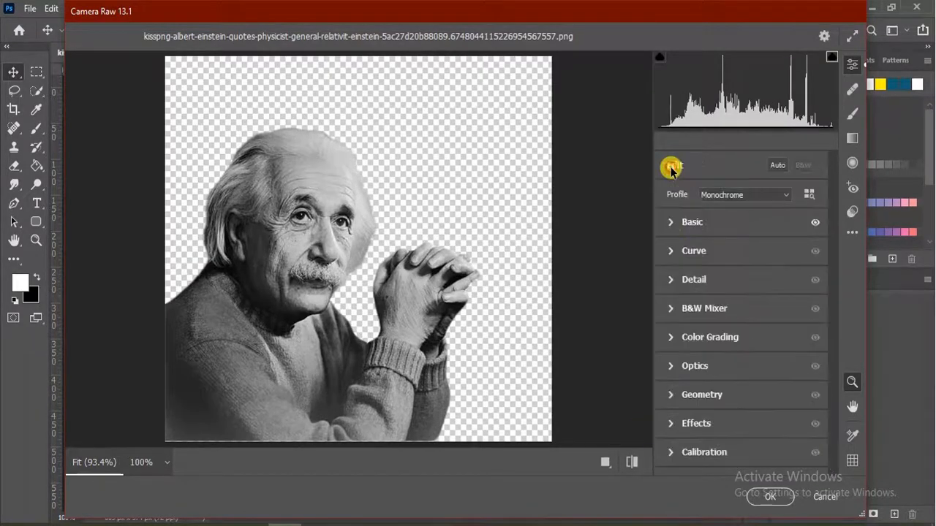
# Step: Set Noise Reduction to 100 with Detail 50 and Contrast 50, and apply the Camera Raw Filter
pyautogui.click(674, 280)
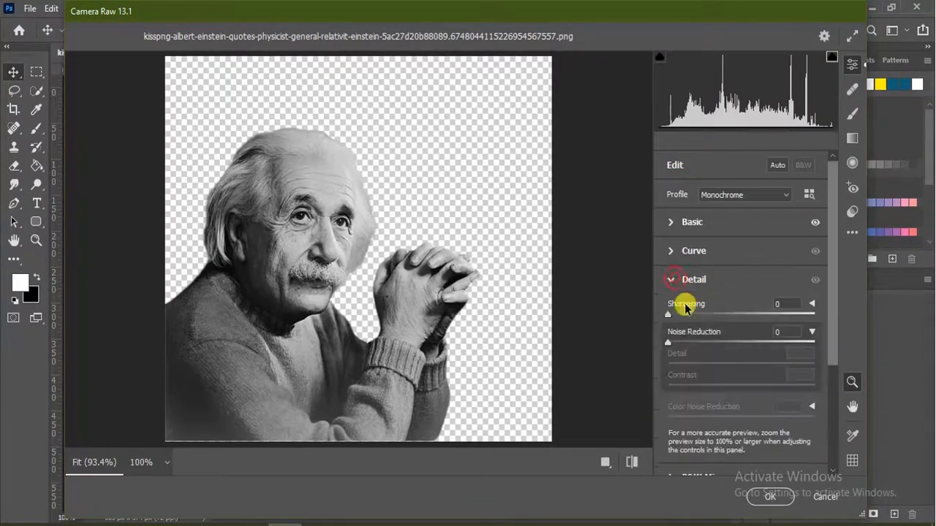
pyautogui.moveTo(669, 316); pyautogui.dragTo(846, 324)
pyautogui.moveTo(634, 328); pyautogui.dragTo(614, 325)
pyautogui.moveTo(666, 344); pyautogui.dragTo(792, 358)
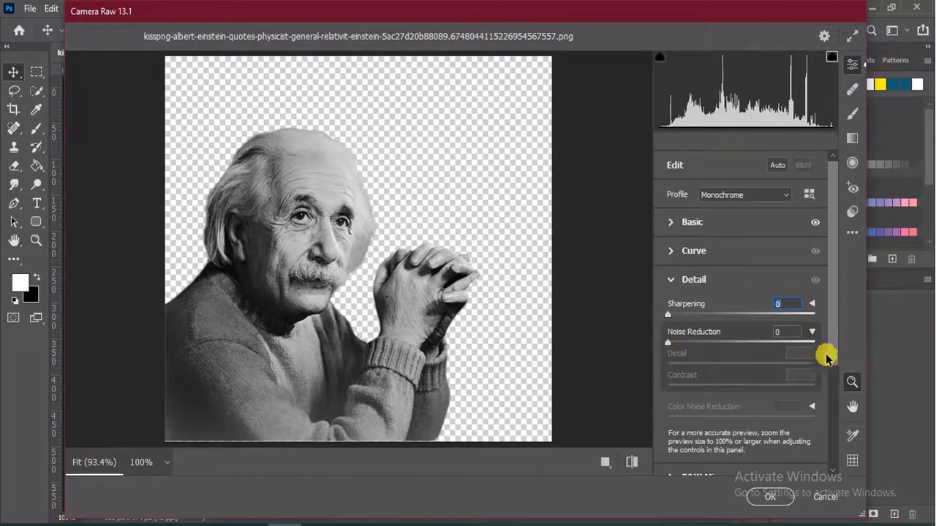
pyautogui.moveTo(669, 343); pyautogui.dragTo(833, 353)
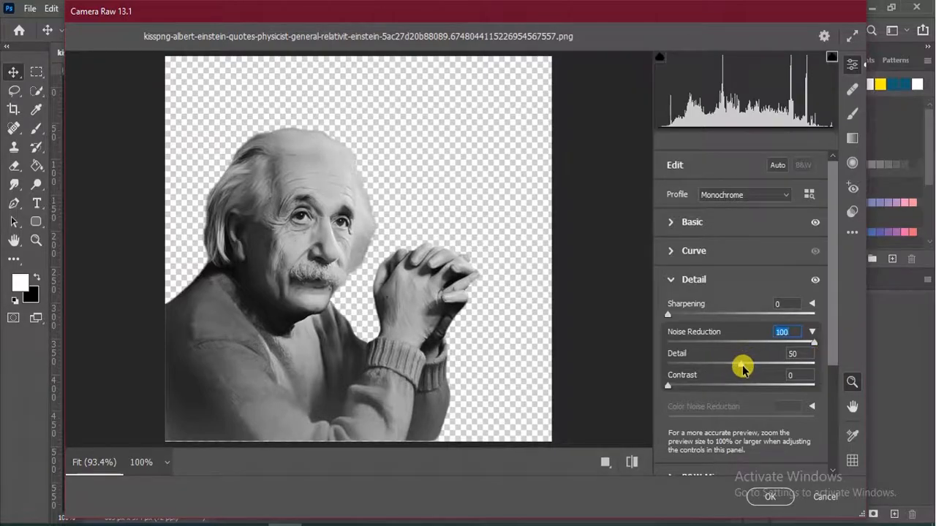
pyautogui.click(781, 375)
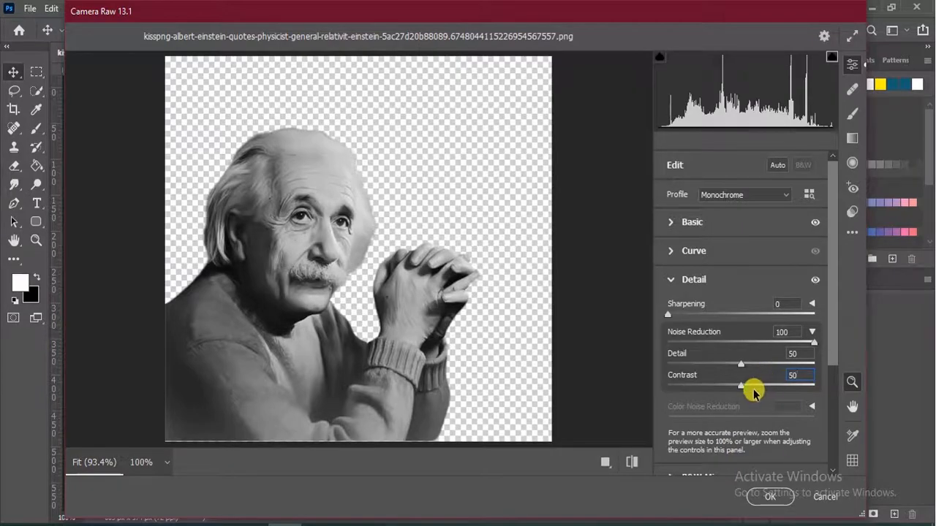
pyautogui.click(673, 221)
pyautogui.click(770, 497)
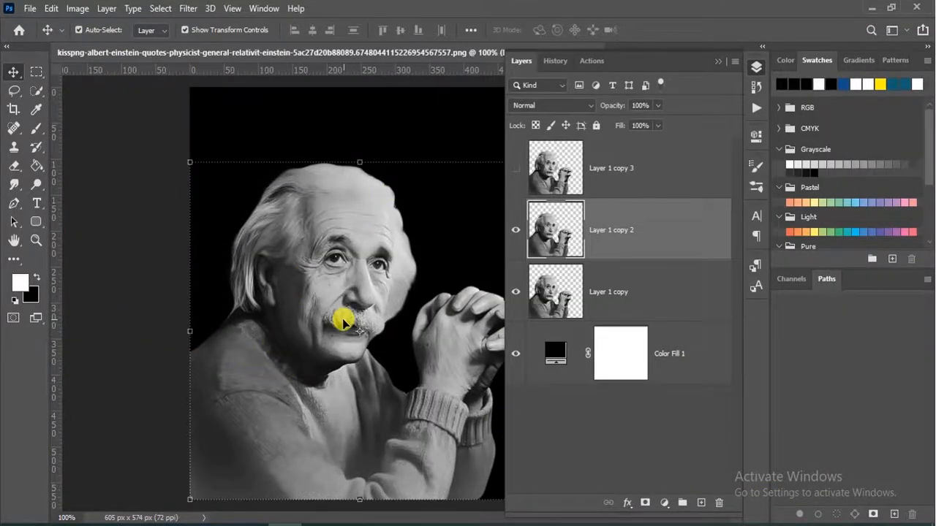
# Step: Run Apply Image on the smoothed portrait copy using the inverted Merged layer, RGB channel, Difference blending and 100% opacity
pyautogui.click(76, 9)
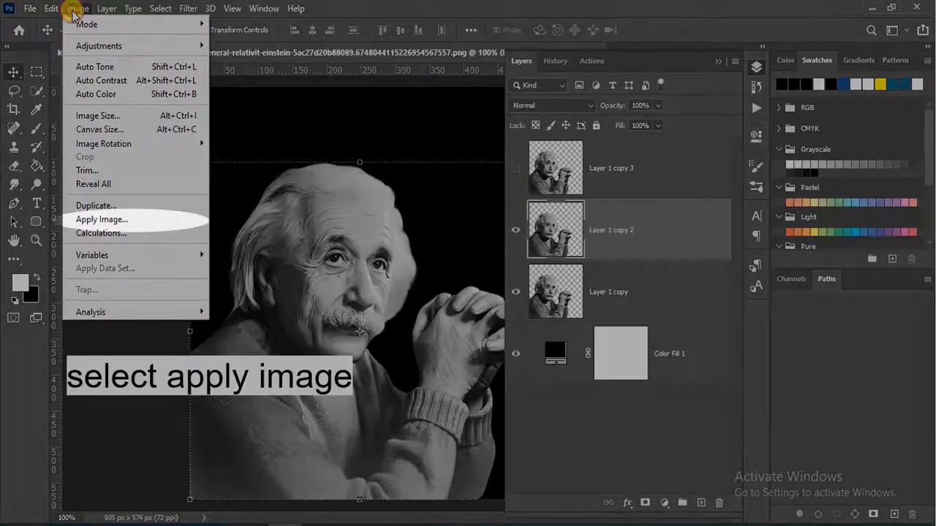
pyautogui.click(108, 220)
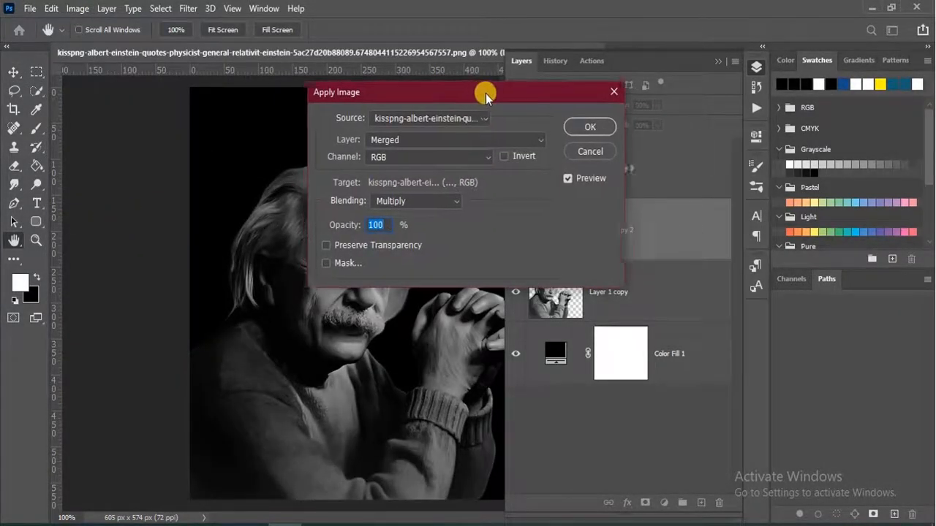
pyautogui.moveTo(479, 94); pyautogui.dragTo(671, 124)
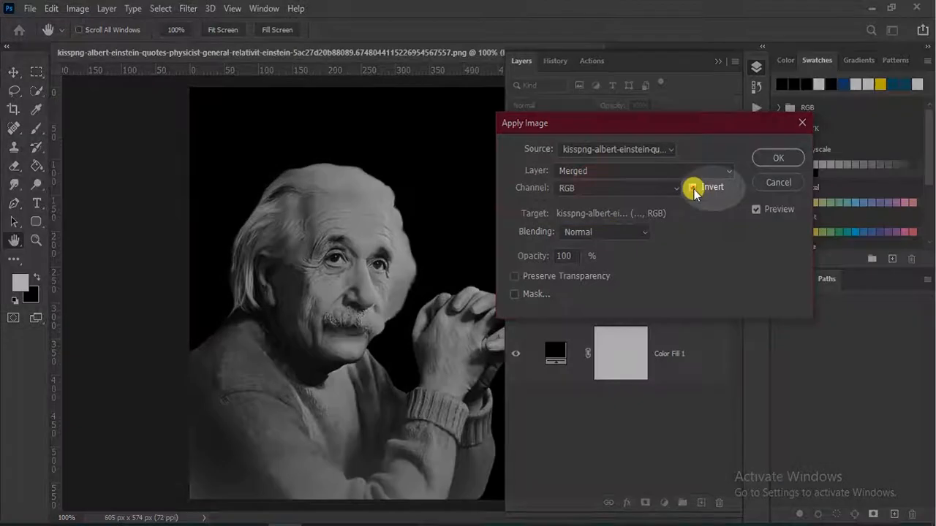
pyautogui.click(693, 187)
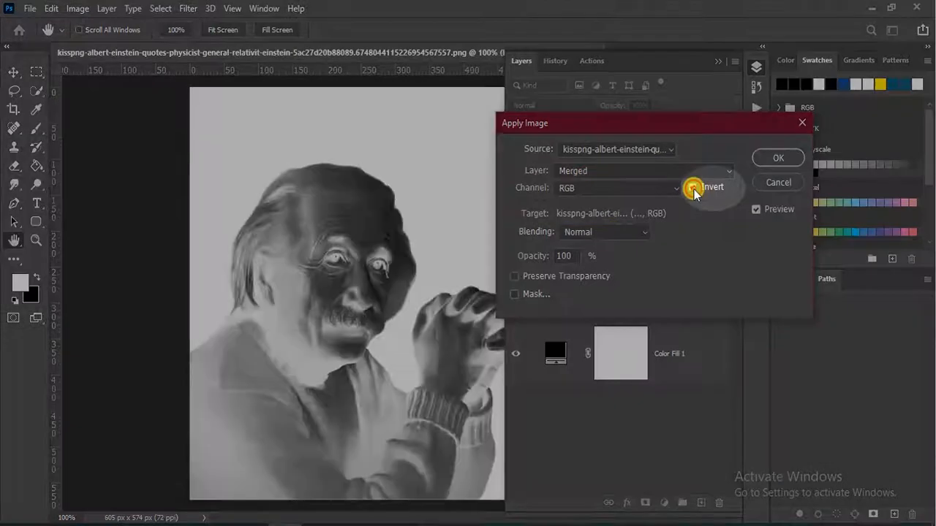
pyautogui.click(606, 231)
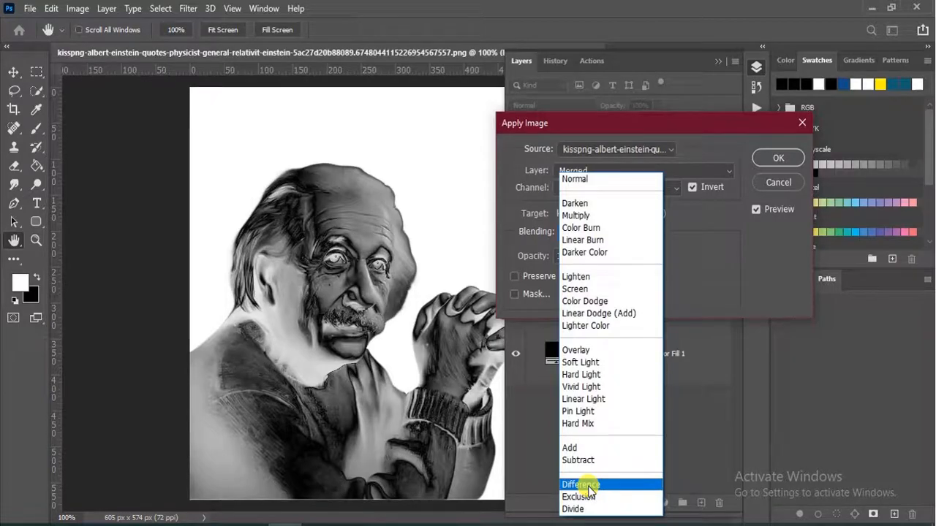
pyautogui.click(589, 484)
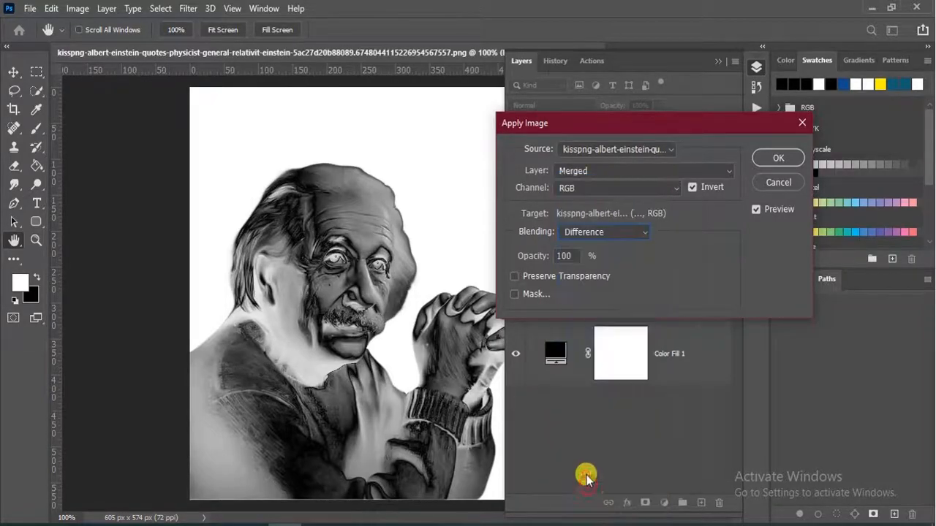
pyautogui.click(778, 158)
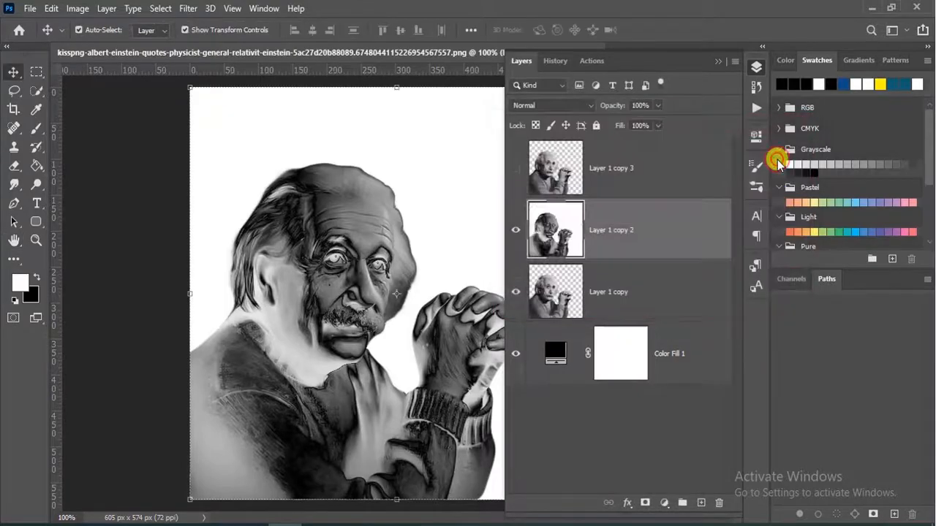
pyautogui.click(516, 297)
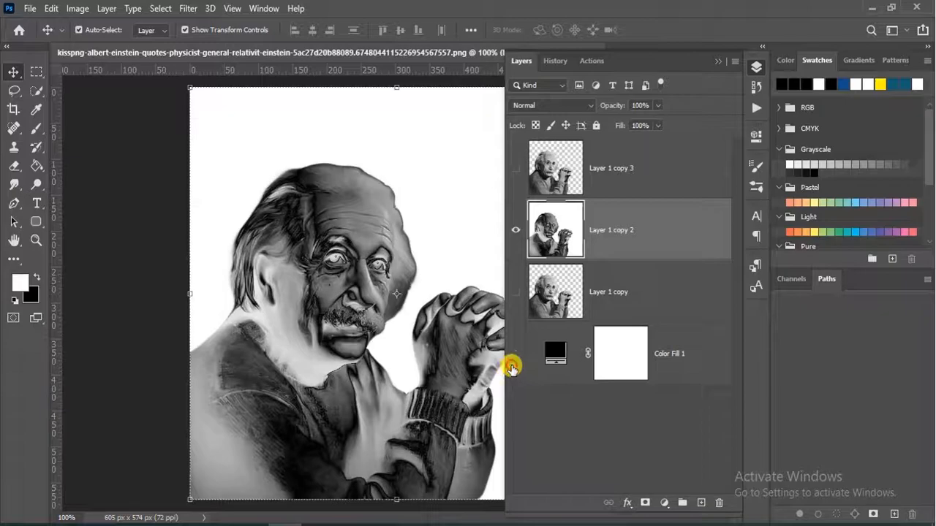
pyautogui.click(511, 366)
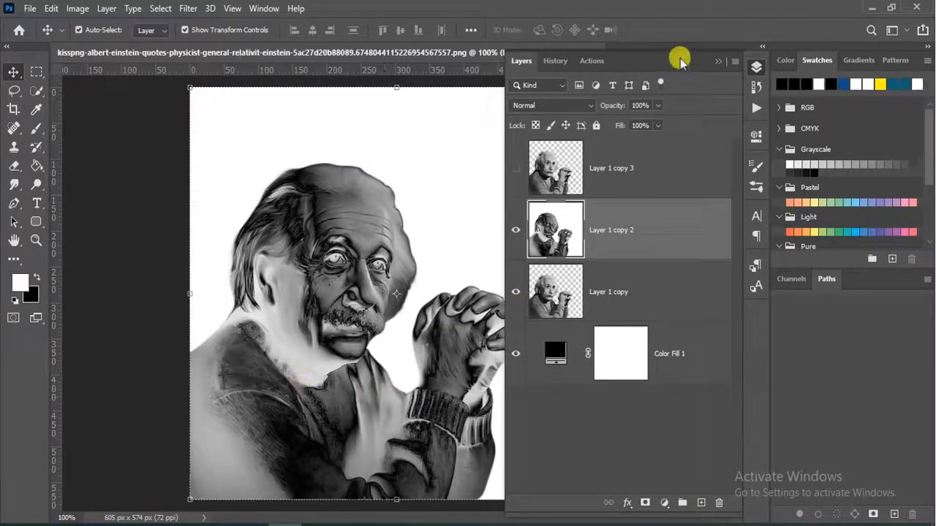
# Step: Run Apply Image a second time on the same copy, again with inverted Merged source and Difference blending at 100%
pyautogui.click(74, 8)
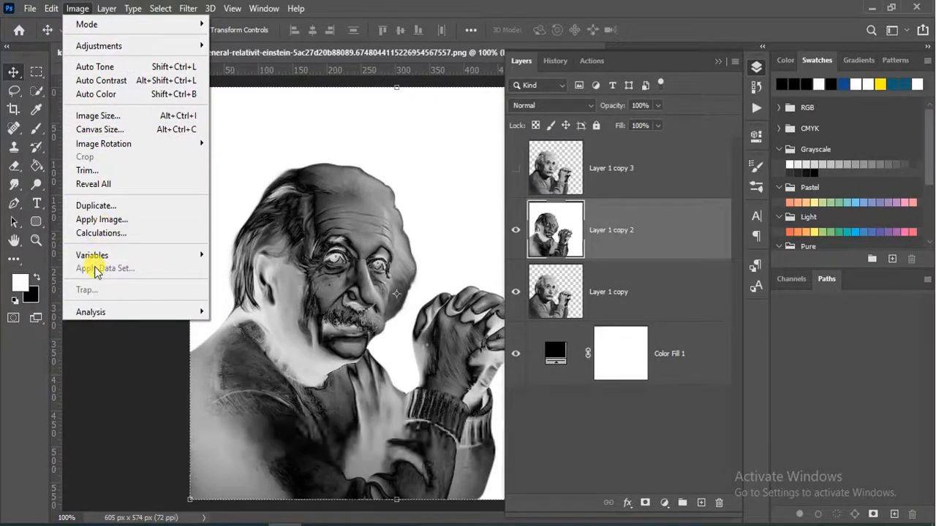
pyautogui.click(109, 223)
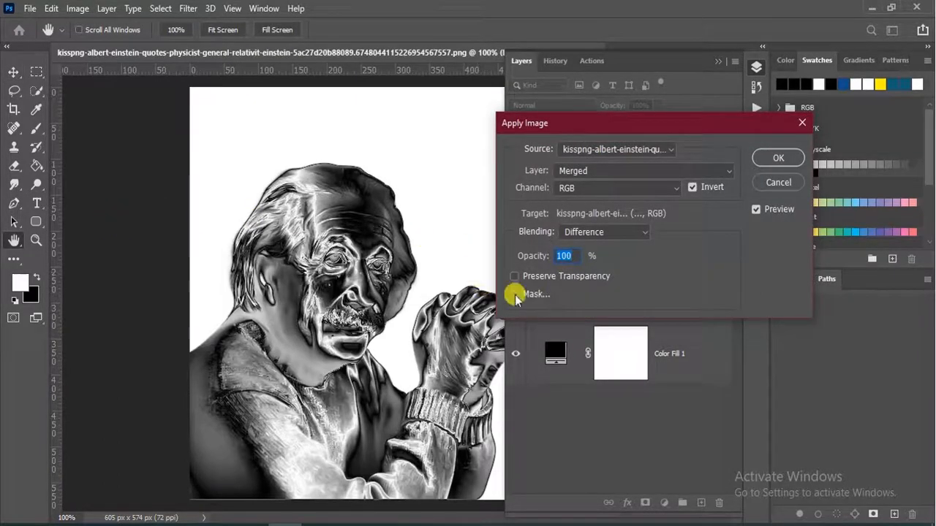
pyautogui.click(779, 161)
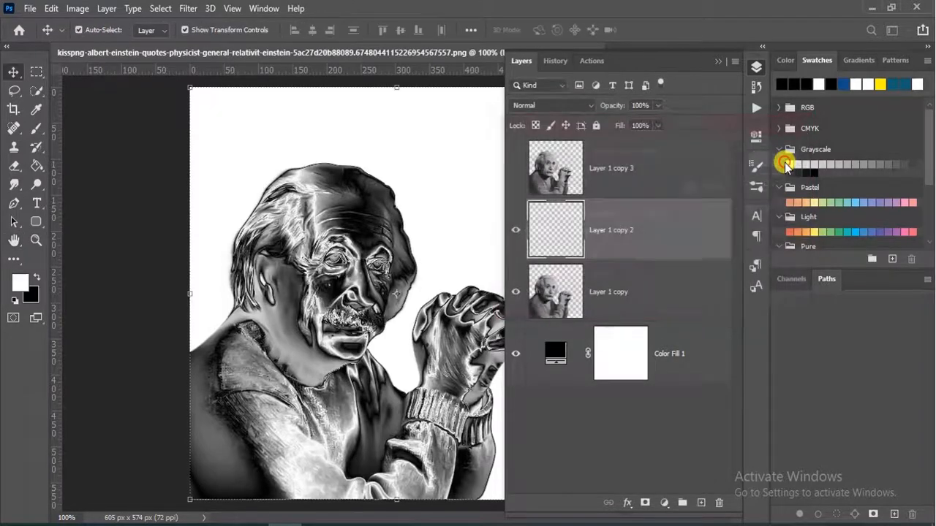
# Step: Quick-select the ear, cheek and neck area and run Apply Image on it with inverted Merged source, RGB channel, Difference blending and 100% opacity
pyautogui.click(37, 92)
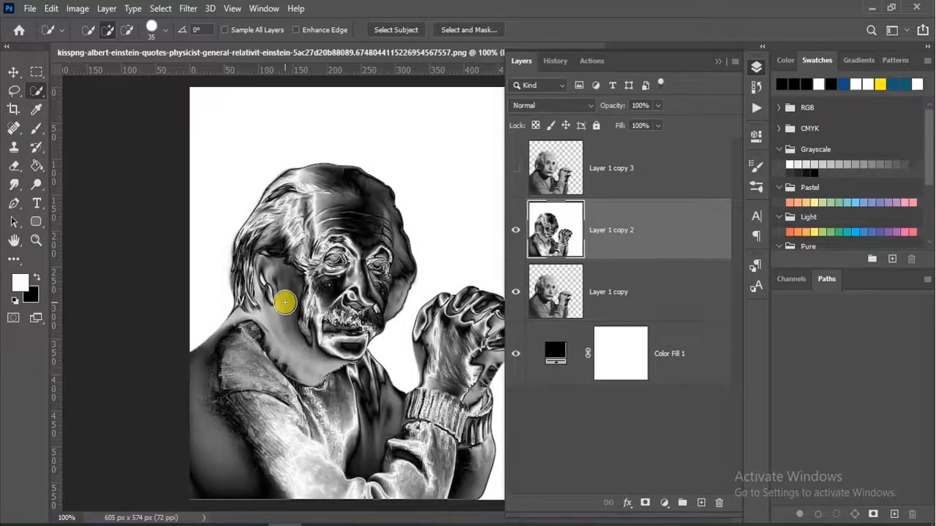
pyautogui.moveTo(285, 302); pyautogui.dragTo(282, 295)
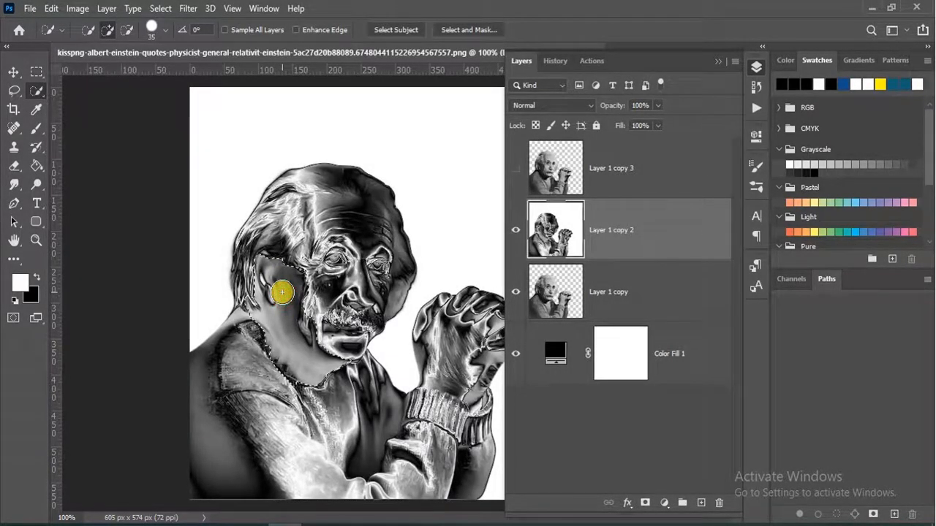
pyautogui.click(77, 8)
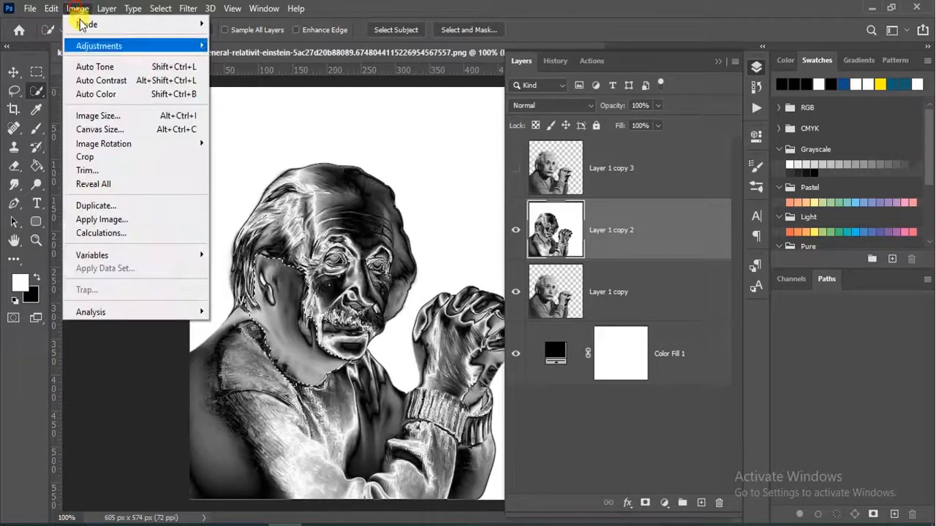
pyautogui.click(155, 226)
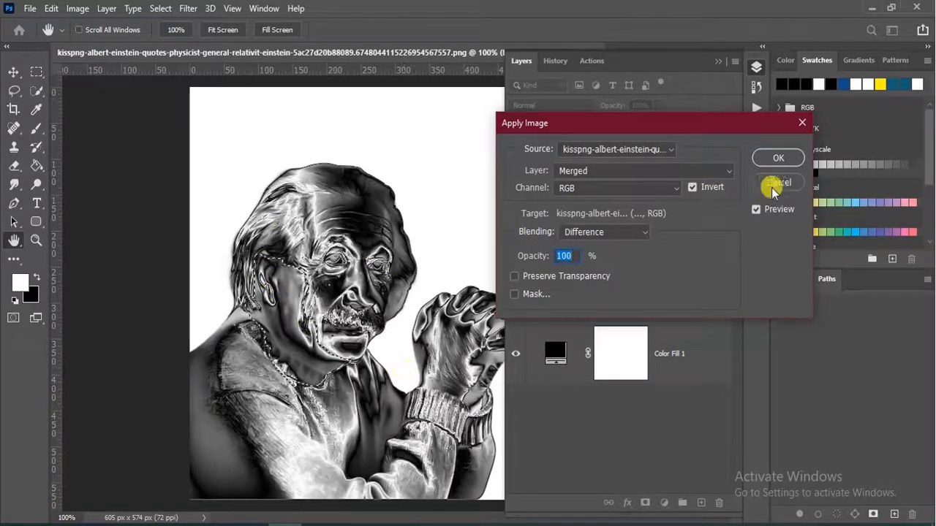
pyautogui.click(788, 158)
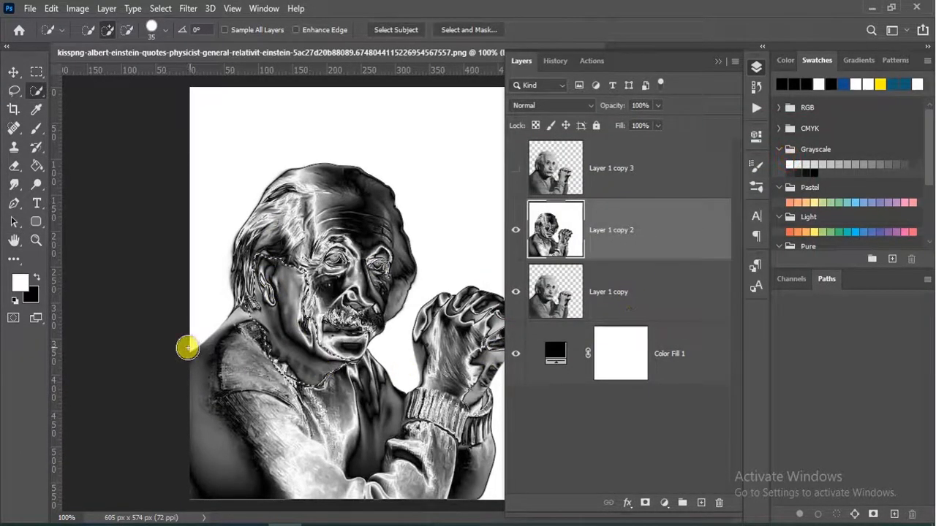
# Step: Quick-select the dark shoulder and back of the sweater and run Apply Image there with inverted Merged source and Difference blending at 100%
pyautogui.moveTo(211, 351)
pyautogui.mouseDown()
pyautogui.moveTo(237, 321)
pyautogui.moveTo(200, 403)
pyautogui.moveTo(217, 474)
pyautogui.moveTo(303, 298)
pyautogui.moveTo(293, 298)
pyautogui.moveTo(276, 261)
pyautogui.moveTo(285, 333)
pyautogui.moveTo(300, 357)
pyautogui.moveTo(342, 364)
pyautogui.moveTo(300, 334)
pyautogui.moveTo(300, 288)
pyautogui.moveTo(269, 260)
pyautogui.mouseUp()
pyautogui.moveTo(281, 361)
pyautogui.mouseDown()
pyautogui.moveTo(299, 376)
pyautogui.moveTo(294, 247)
pyautogui.mouseUp()
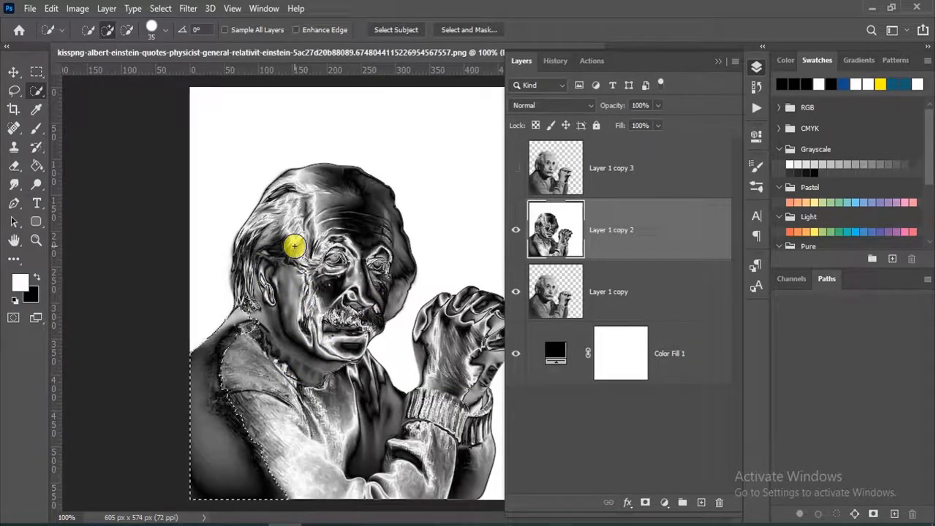
pyautogui.click(76, 9)
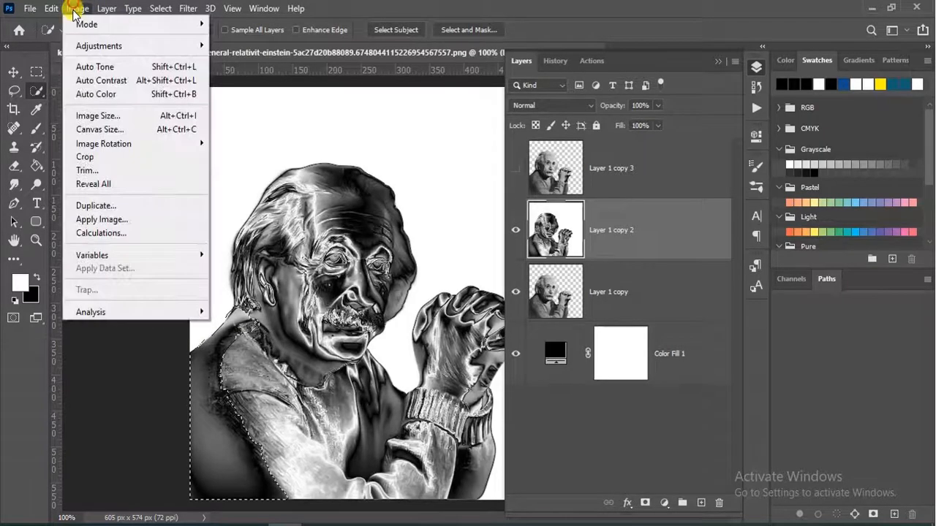
pyautogui.click(115, 219)
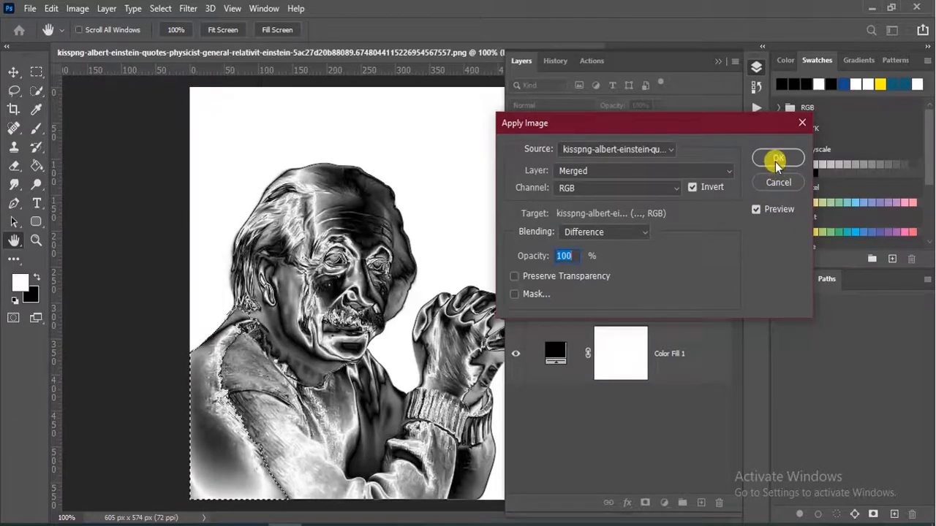
pyautogui.click(776, 161)
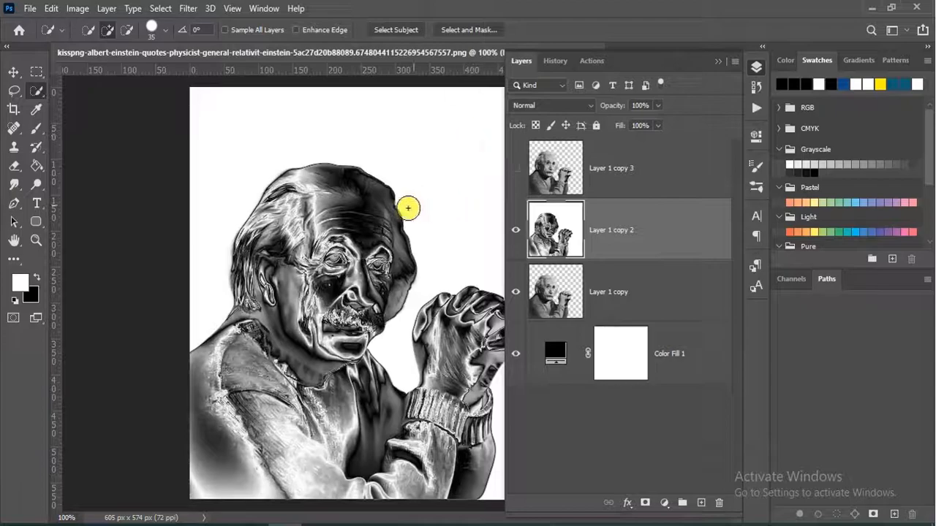
# Step: Shift the processed portrait copy horizontally to the left on the canvas, keeping its vertical position
pyautogui.click(13, 72)
pyautogui.moveTo(294, 468); pyautogui.dragTo(253, 468)
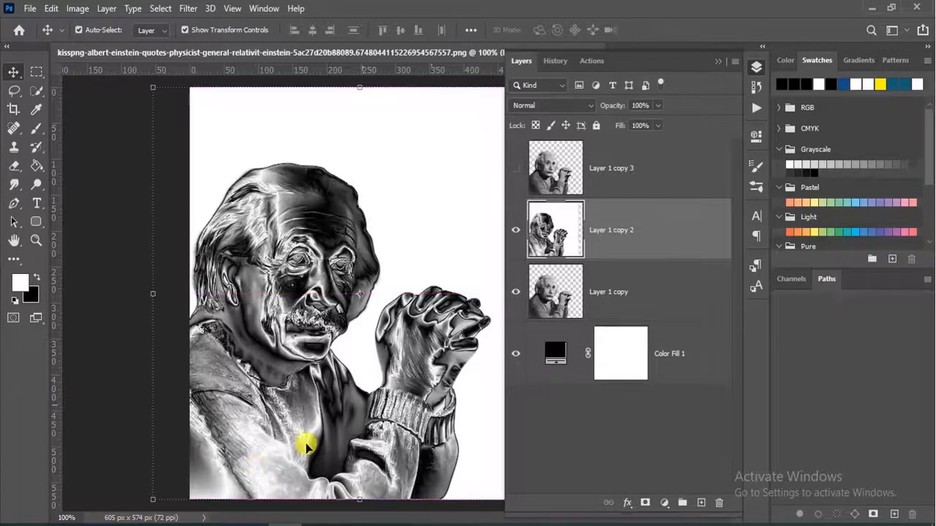
pyautogui.click(717, 60)
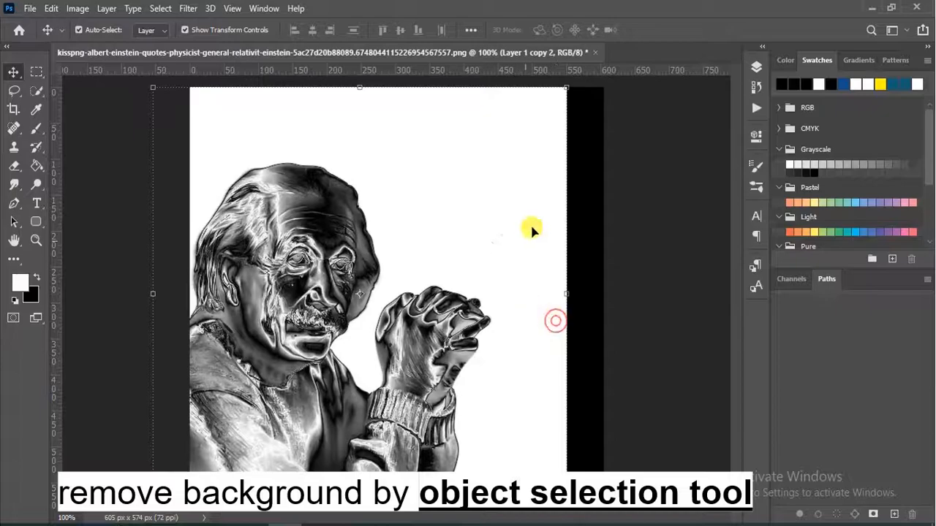
pyautogui.click(761, 66)
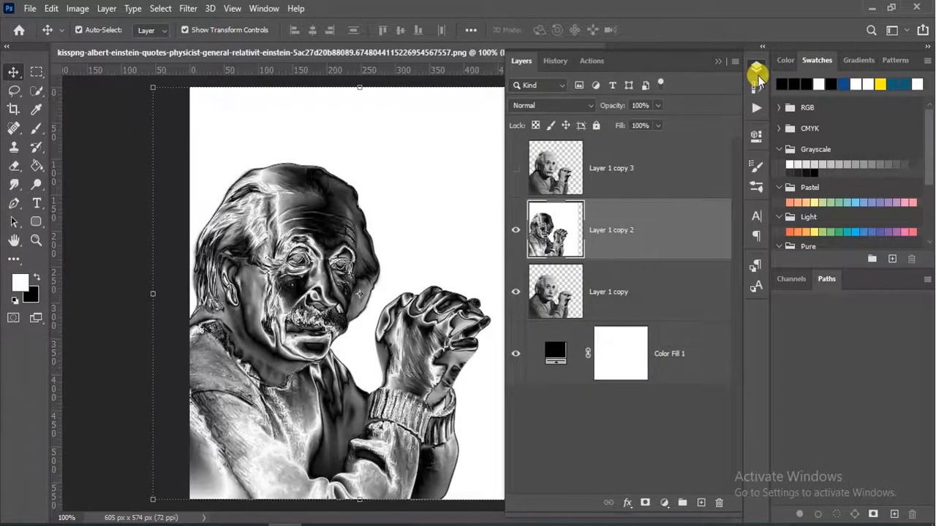
pyautogui.click(758, 73)
pyautogui.click(757, 73)
pyautogui.click(757, 73)
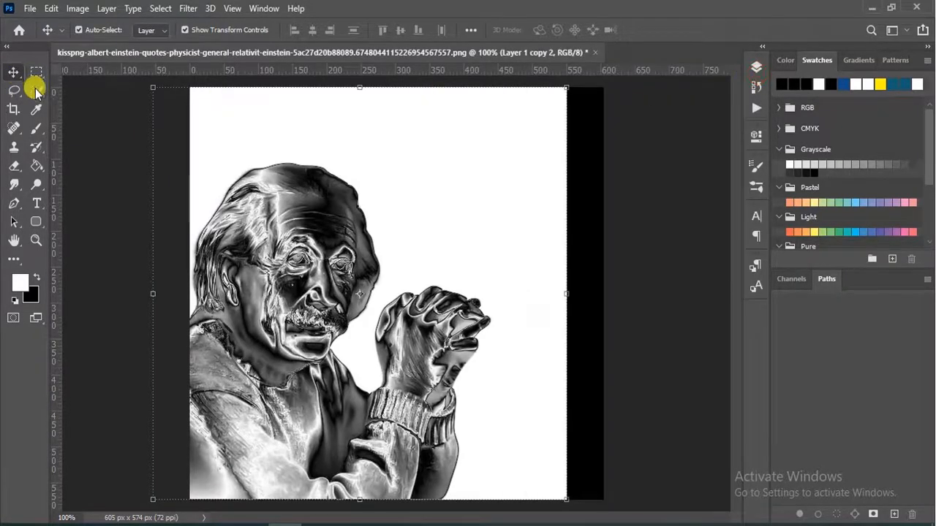
# Step: Select the man and his hands with a rectangular Object Selection around the figure, and invert the selection
pyautogui.moveTo(34, 86); pyautogui.dragTo(91, 90)
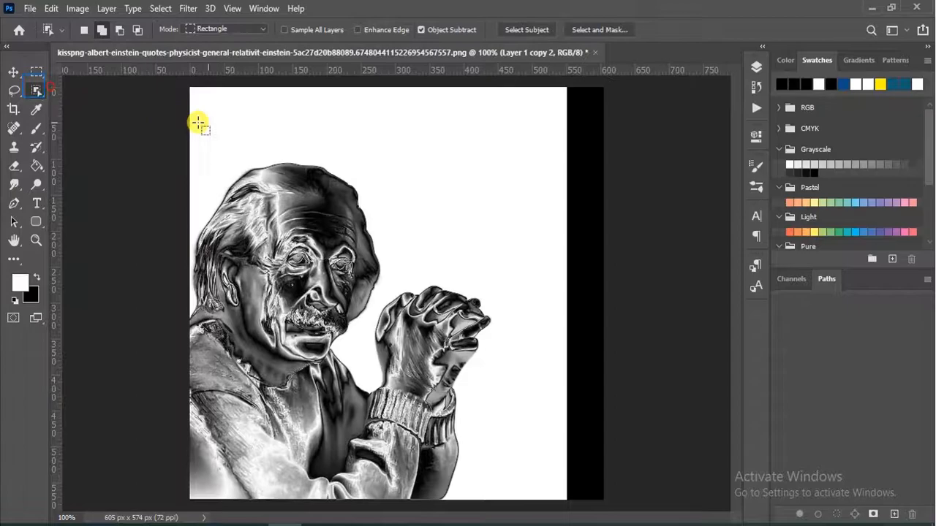
pyautogui.moveTo(170, 121)
pyautogui.mouseDown()
pyautogui.moveTo(487, 477)
pyautogui.moveTo(528, 501)
pyautogui.mouseUp()
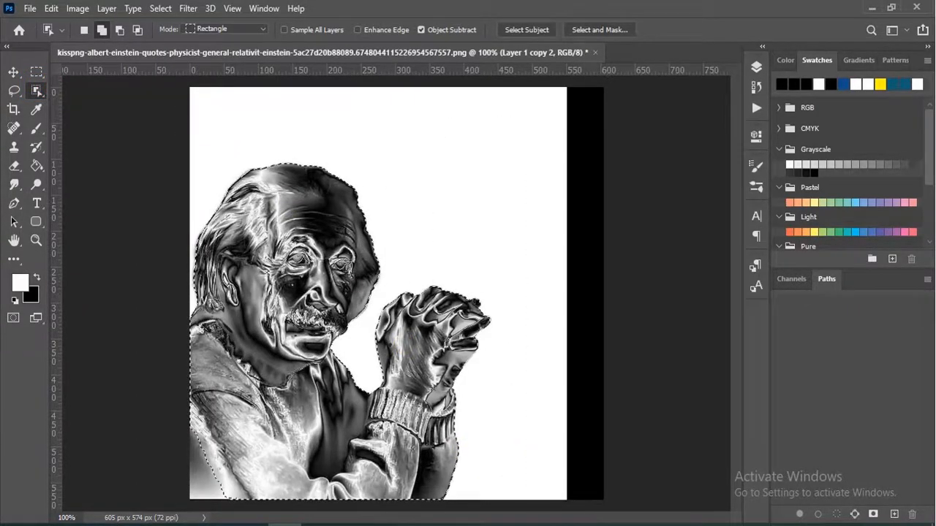
pyautogui.click(14, 166)
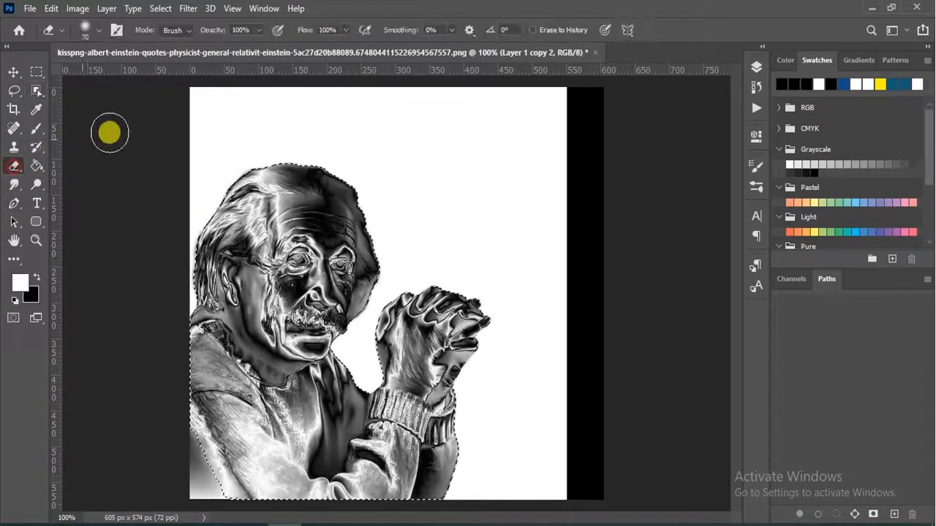
pyautogui.hotkey('ctrl', 'shift', 'i')
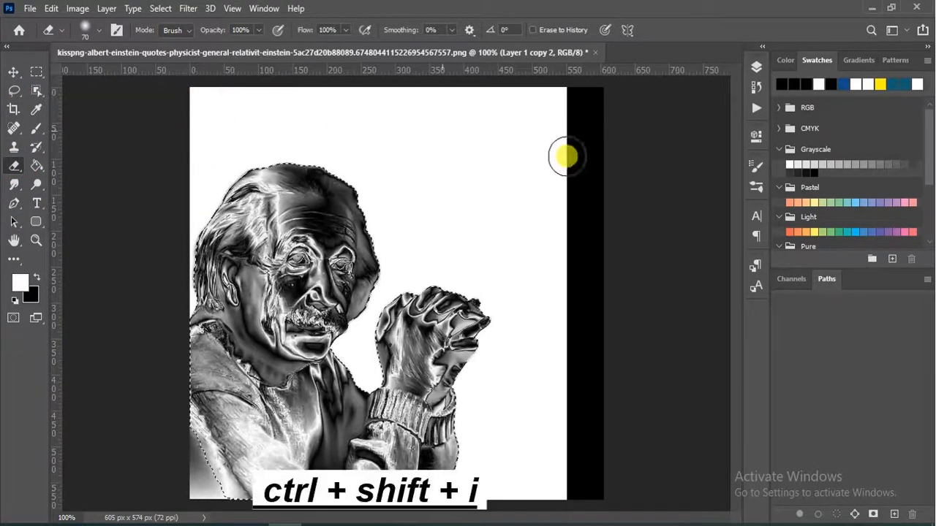
# Step: Erase the white background around the figure with the 70 px Eraser and clear the selection
pyautogui.click(13, 90)
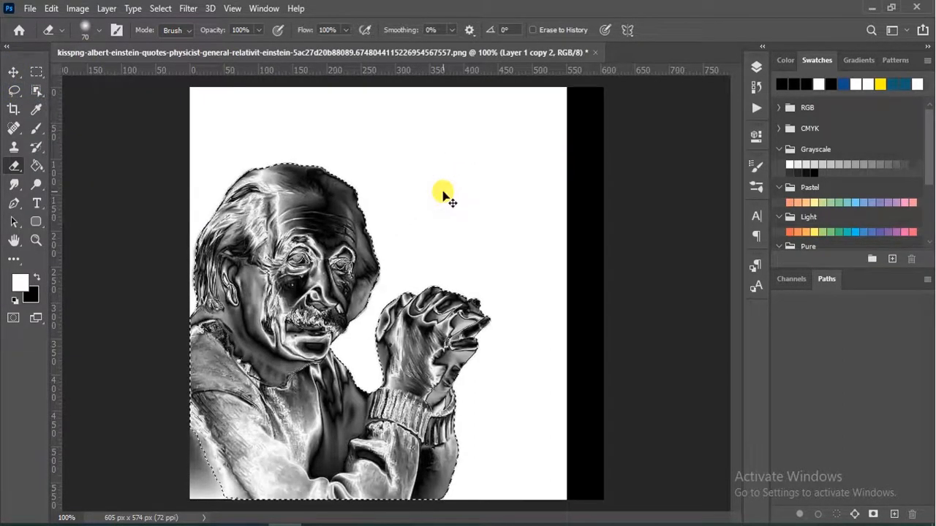
pyautogui.moveTo(177, 97)
pyautogui.mouseDown()
pyautogui.moveTo(579, 130)
pyautogui.moveTo(424, 125)
pyautogui.mouseUp()
pyautogui.moveTo(571, 100)
pyautogui.mouseDown()
pyautogui.moveTo(687, 99)
pyautogui.moveTo(526, 125)
pyautogui.moveTo(682, 150)
pyautogui.moveTo(614, 174)
pyautogui.moveTo(51, 198)
pyautogui.moveTo(8, 253)
pyautogui.moveTo(6, 288)
pyautogui.moveTo(625, 368)
pyautogui.moveTo(665, 388)
pyautogui.moveTo(519, 447)
pyautogui.moveTo(4, 476)
pyautogui.moveTo(6, 434)
pyautogui.moveTo(344, 359)
pyautogui.moveTo(471, 251)
pyautogui.moveTo(386, 144)
pyautogui.moveTo(571, 154)
pyautogui.mouseUp()
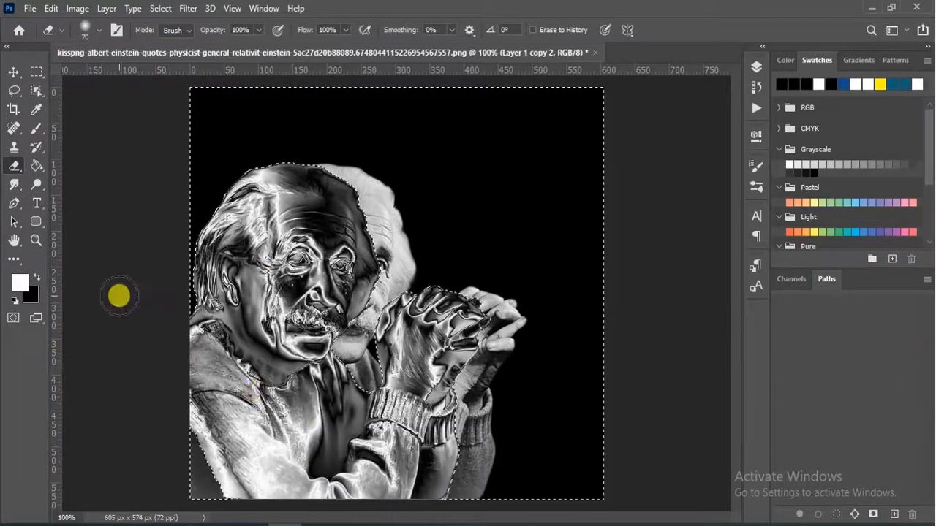
pyautogui.hotkey('ctrl', 'd')
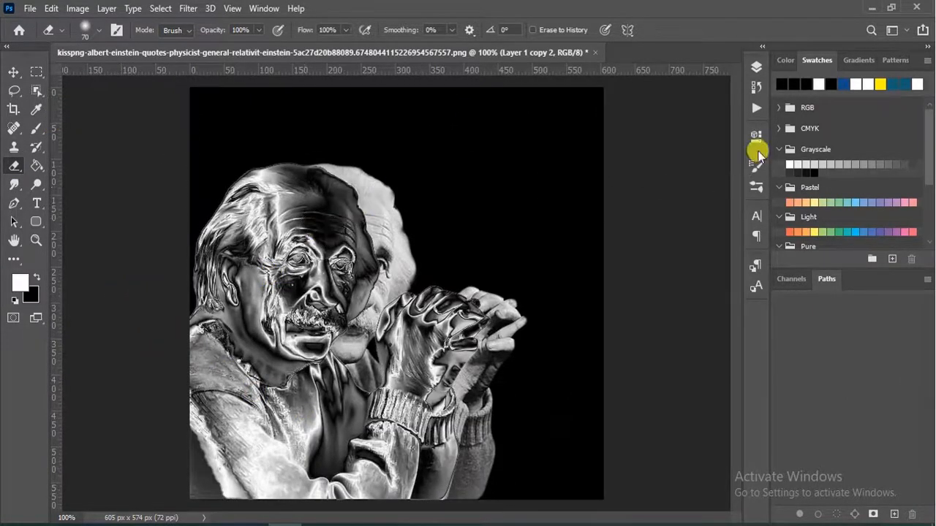
# Step: Hide the portrait layer "Layer 1 copy" beneath the processed copy and deselect all layers
pyautogui.click(757, 67)
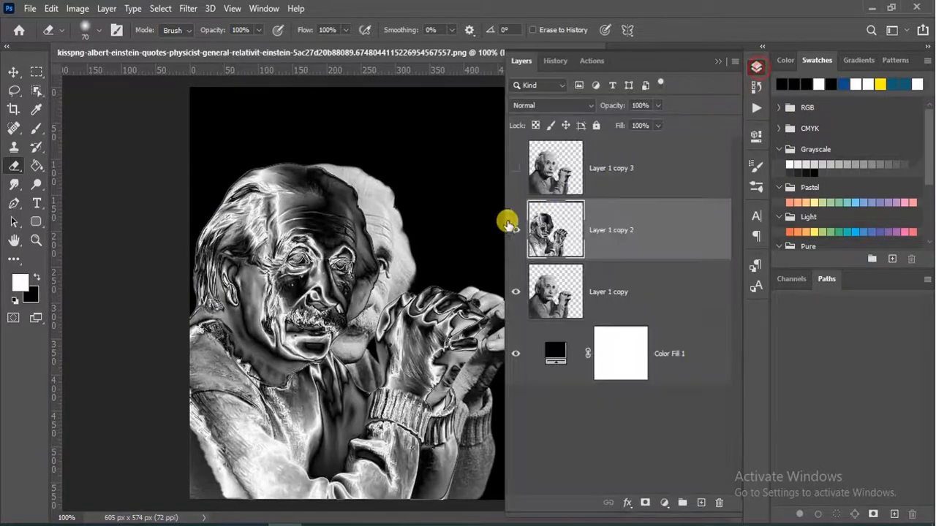
pyautogui.click(516, 292)
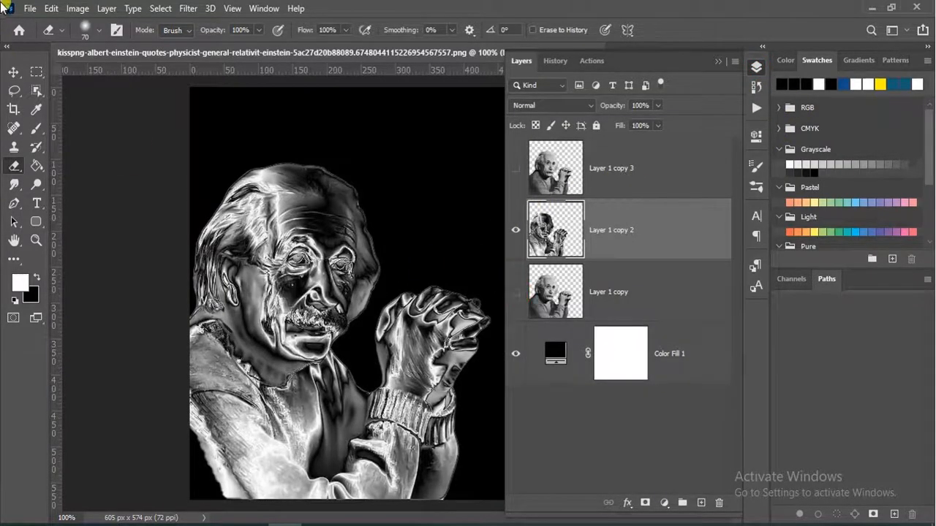
pyautogui.click(14, 71)
pyautogui.click(117, 166)
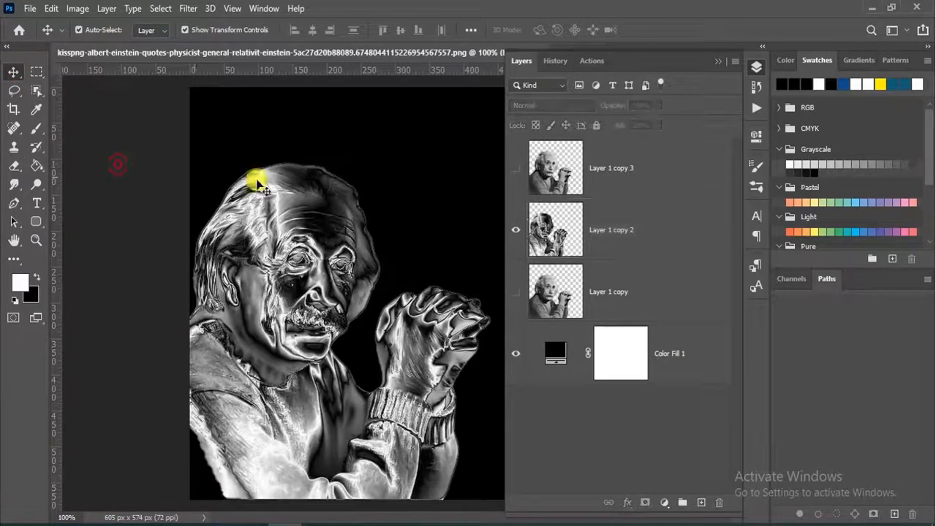
pyautogui.click(721, 62)
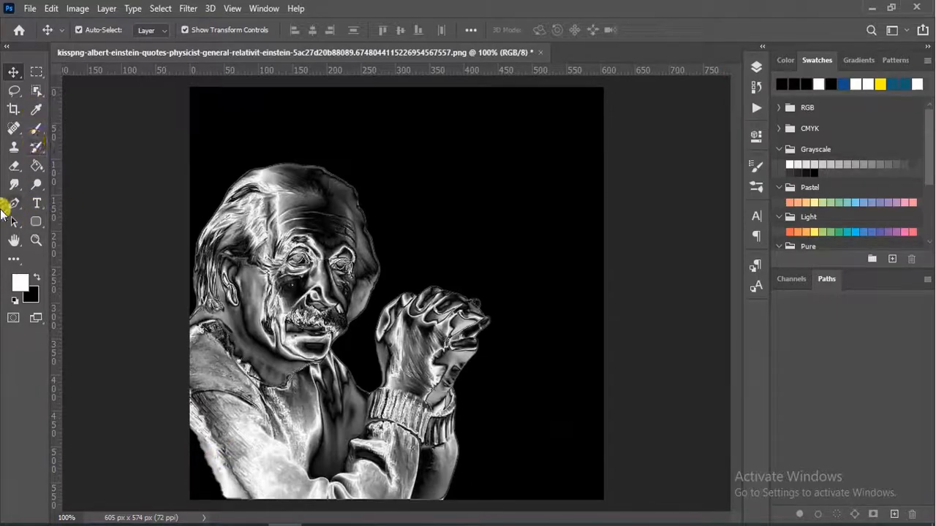
# Step: Erase the rough edge along the lower-left sleeve on Layer 1 copy 2 with the soft 70 px Eraser, and deselect the layer
pyautogui.click(13, 165)
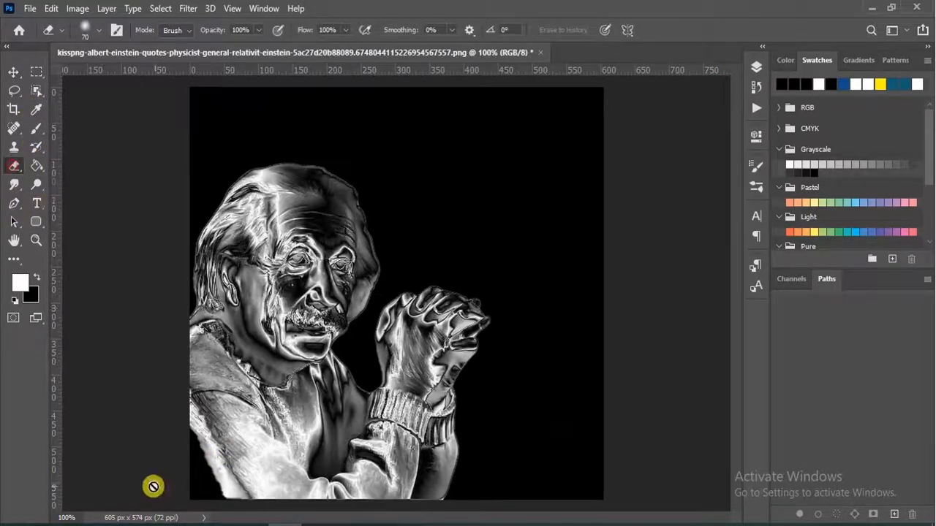
pyautogui.click(757, 68)
pyautogui.click(563, 236)
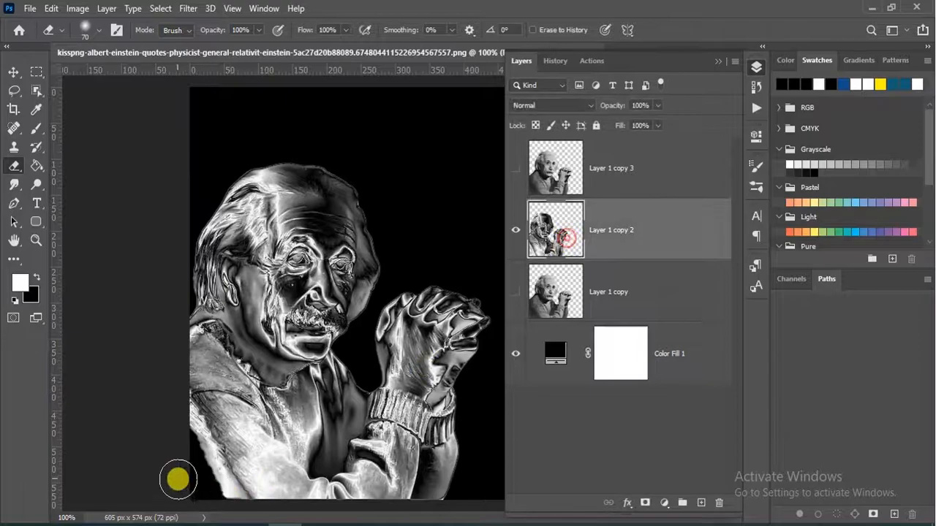
pyautogui.moveTo(178, 415); pyautogui.dragTo(212, 522)
pyautogui.moveTo(168, 403); pyautogui.dragTo(223, 507)
pyautogui.moveTo(162, 399); pyautogui.dragTo(241, 519)
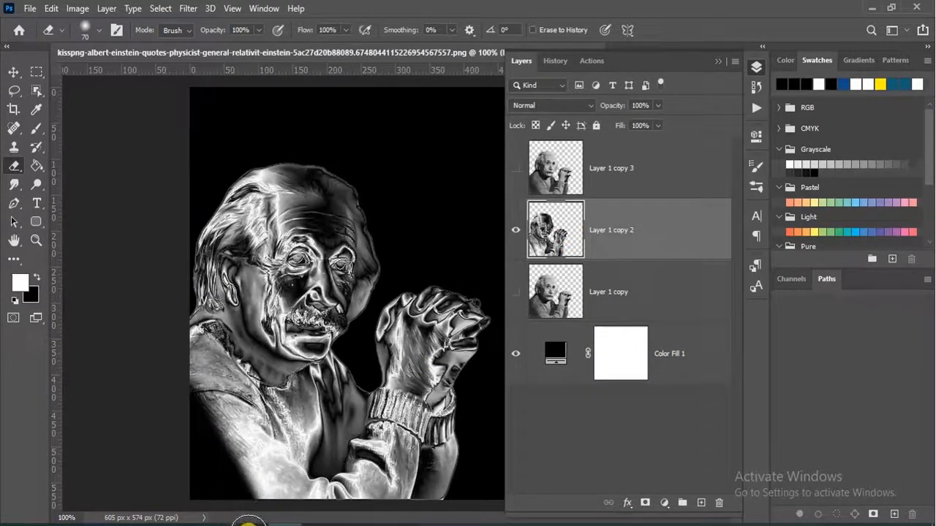
pyautogui.click(718, 61)
pyautogui.click(13, 72)
pyautogui.click(103, 199)
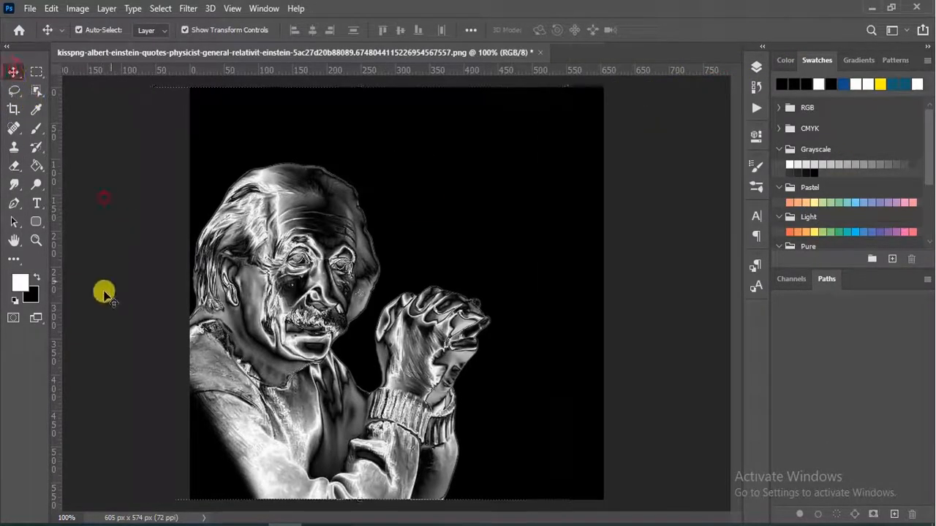
# Step: Examine the cut-out portrait on the black background at several zoom levels
pyautogui.hotkey('ctrl', '-')
pyautogui.hotkey('ctrl', '-')
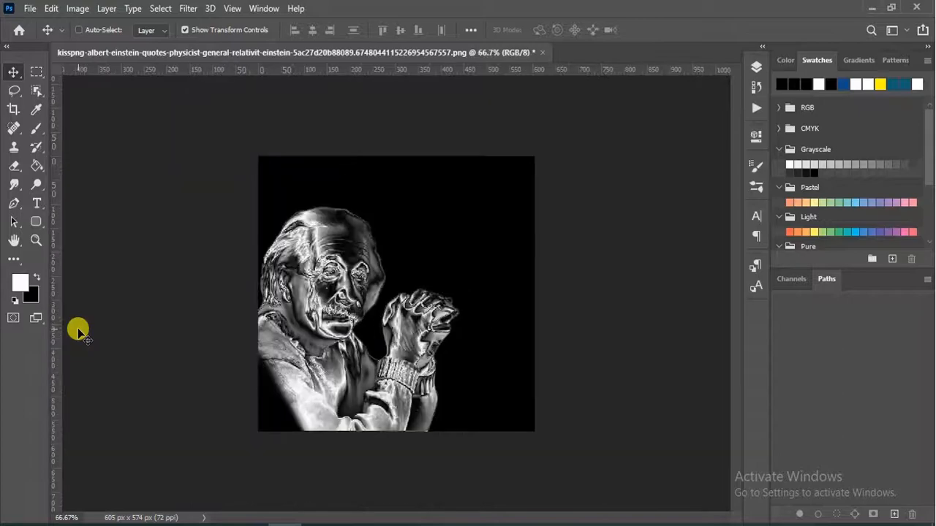
pyautogui.hotkey('ctrl', '-')
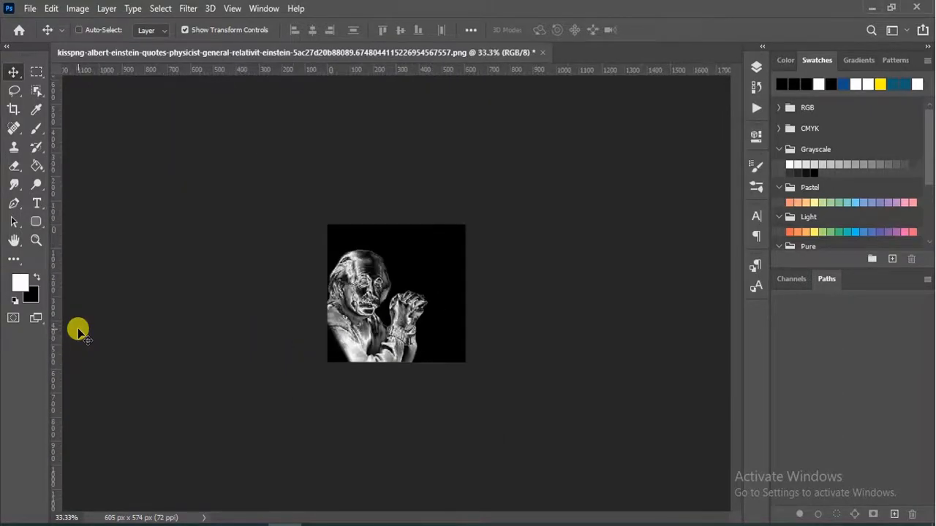
pyautogui.hotkey('ctrl', '+')
pyautogui.hotkey('ctrl', '+')
pyautogui.hotkey('ctrl', '+')
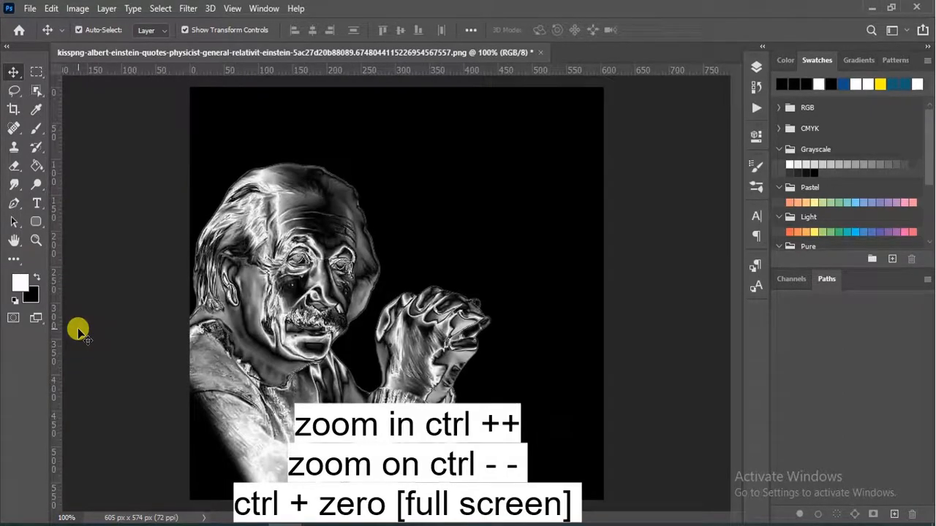
pyautogui.hotkey('ctrl', '+')
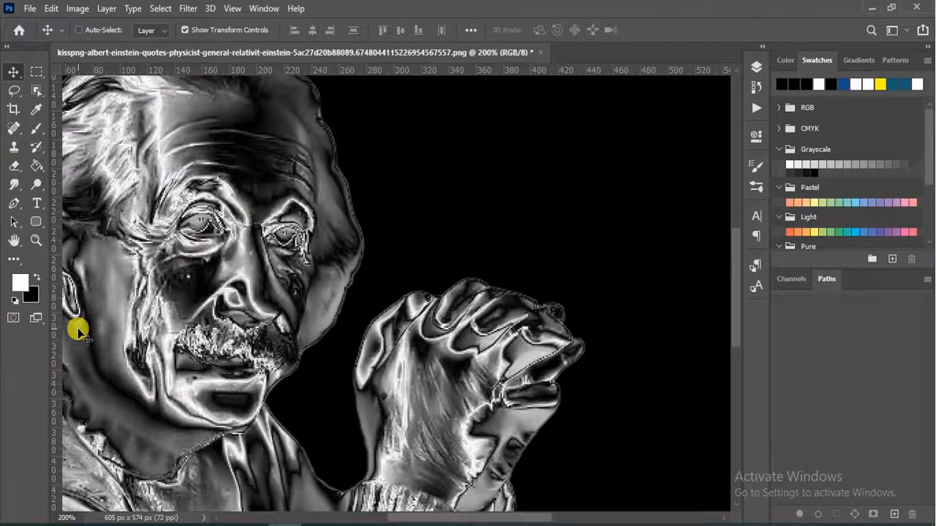
pyautogui.hotkey('ctrl', '-')
pyautogui.hotkey('ctrl', '-')
# Step: Add a Color Lookup adjustment layer directly above the processed portrait layer, Layer 1 copy 2
pyautogui.click(758, 67)
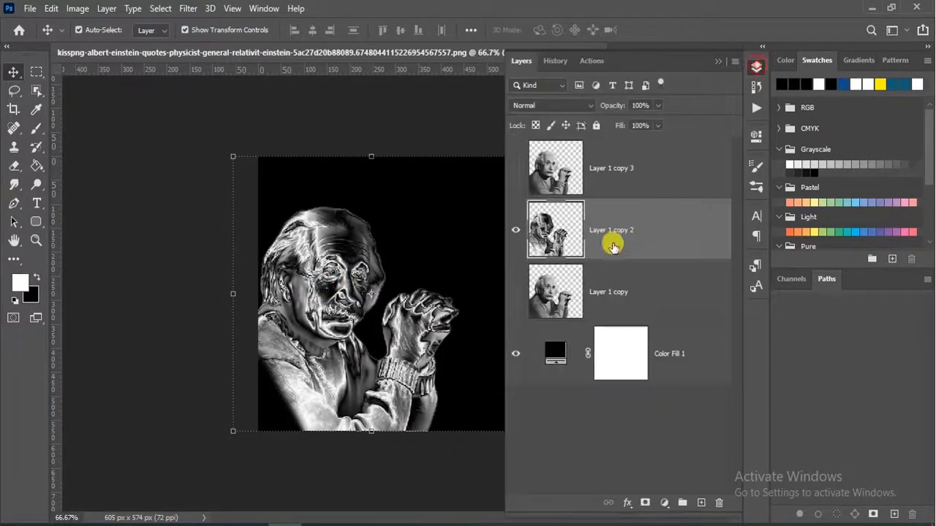
pyautogui.click(664, 503)
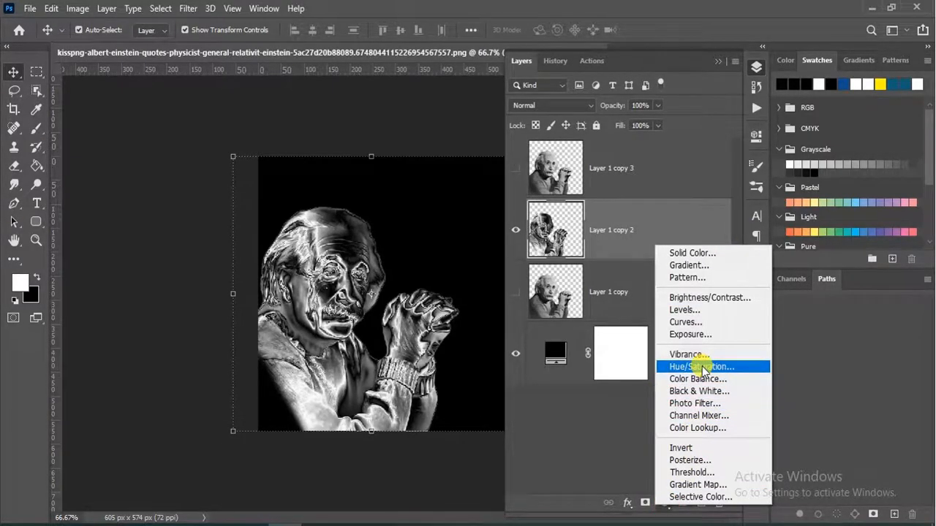
pyautogui.click(700, 428)
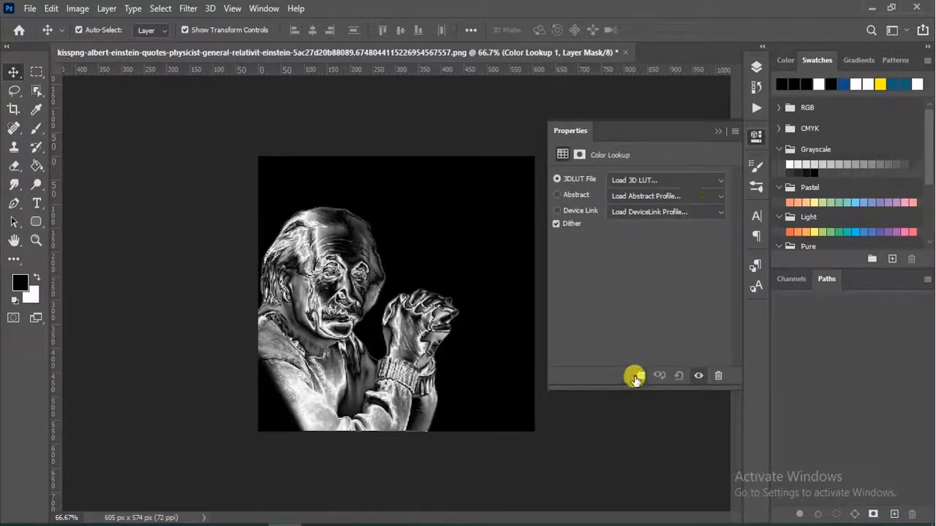
# Step: Grade the portrait with the EdgyAmber.3DL 3D LUT in the Color Lookup adjustment
pyautogui.click(717, 183)
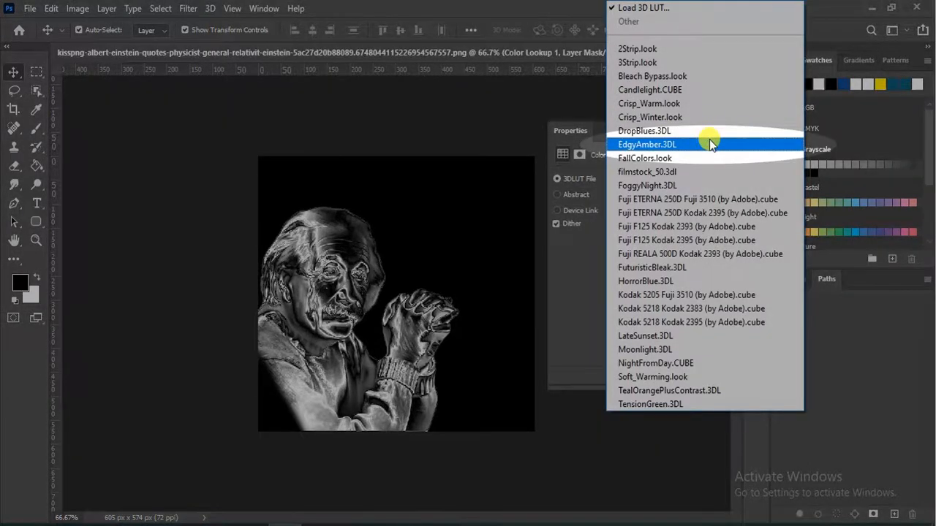
pyautogui.click(709, 141)
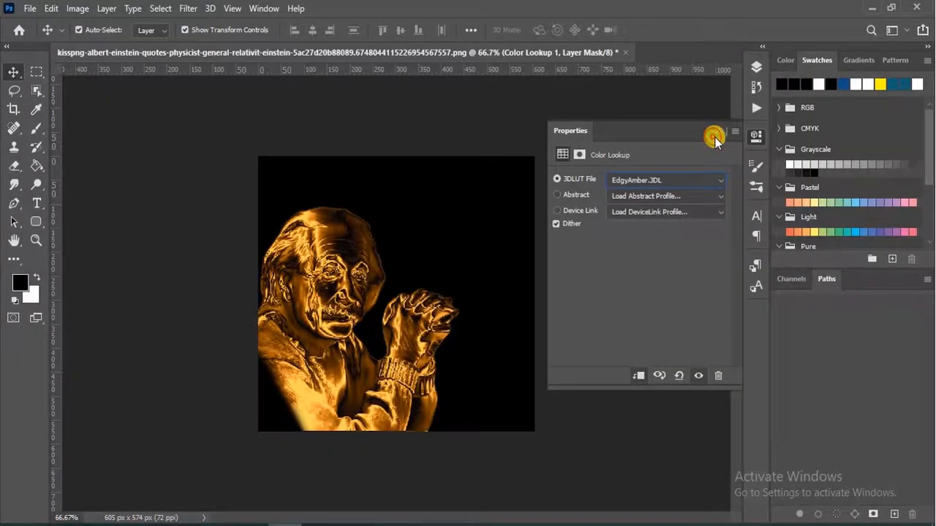
pyautogui.click(714, 137)
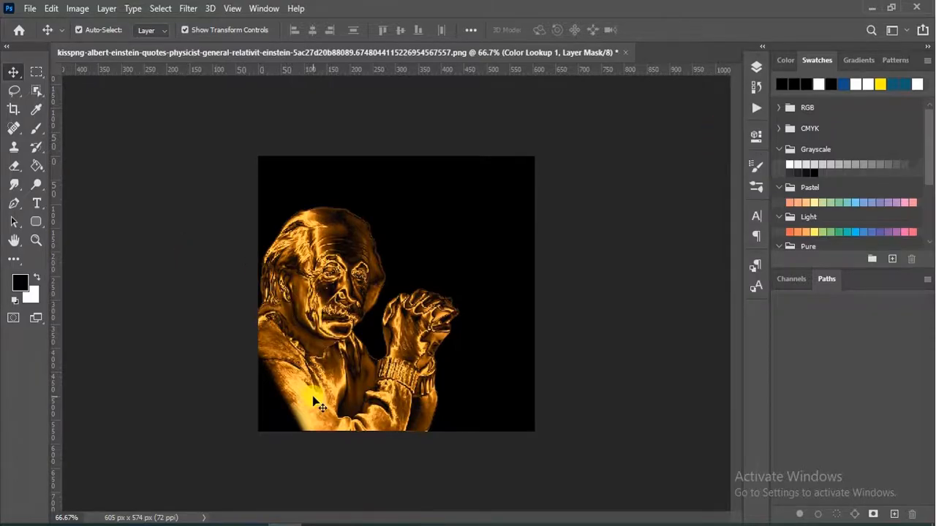
# Step: Try a clipped Levels adjustment above the Color Lookup layer with the white input level at 215, and delete that Levels layer
pyautogui.click(756, 66)
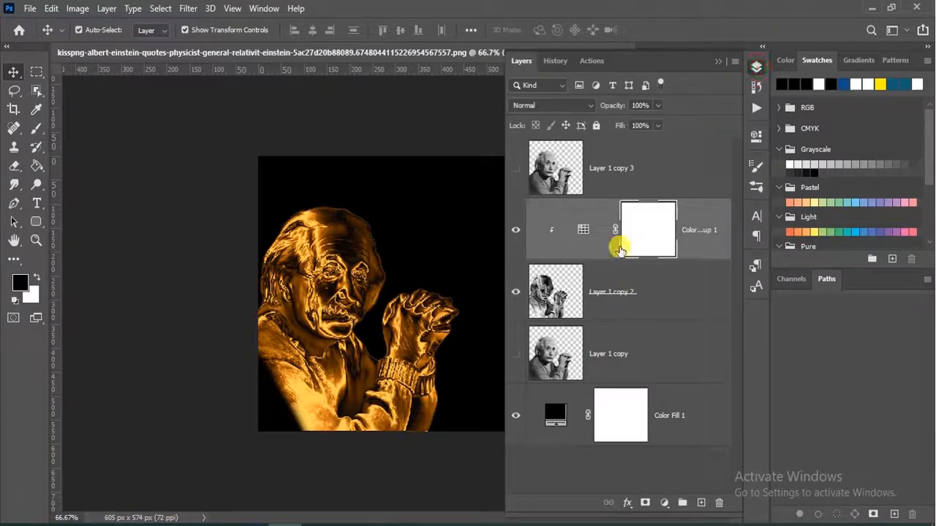
pyautogui.click(664, 503)
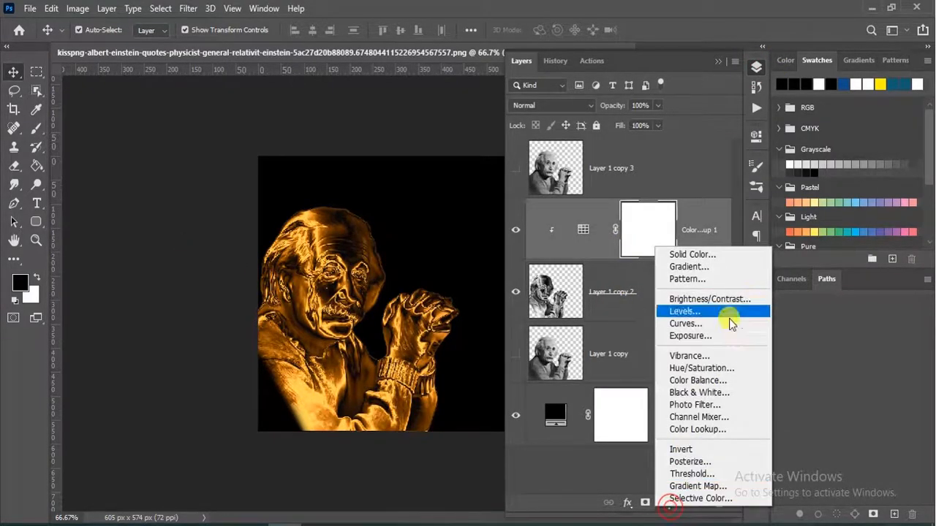
pyautogui.click(722, 309)
pyautogui.click(639, 376)
pyautogui.moveTo(579, 287)
pyautogui.mouseDown()
pyautogui.moveTo(587, 282)
pyautogui.moveTo(577, 284)
pyautogui.mouseUp()
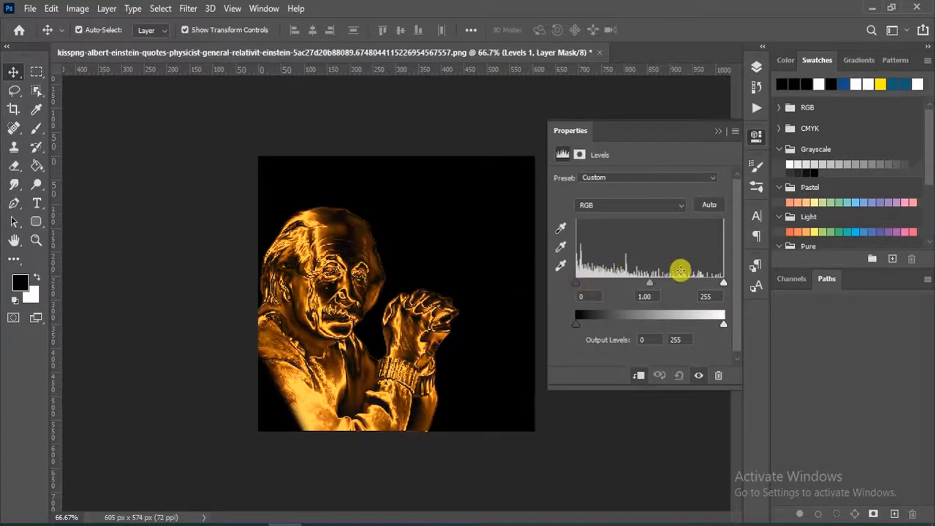
pyautogui.moveTo(722, 283); pyautogui.dragTo(701, 287)
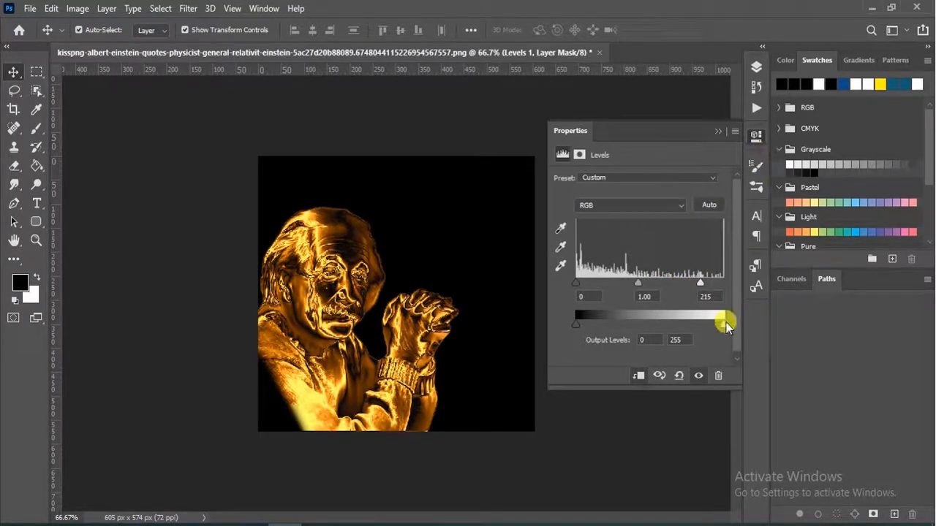
pyautogui.moveTo(575, 326)
pyautogui.mouseDown()
pyautogui.moveTo(595, 328)
pyautogui.moveTo(569, 333)
pyautogui.mouseUp()
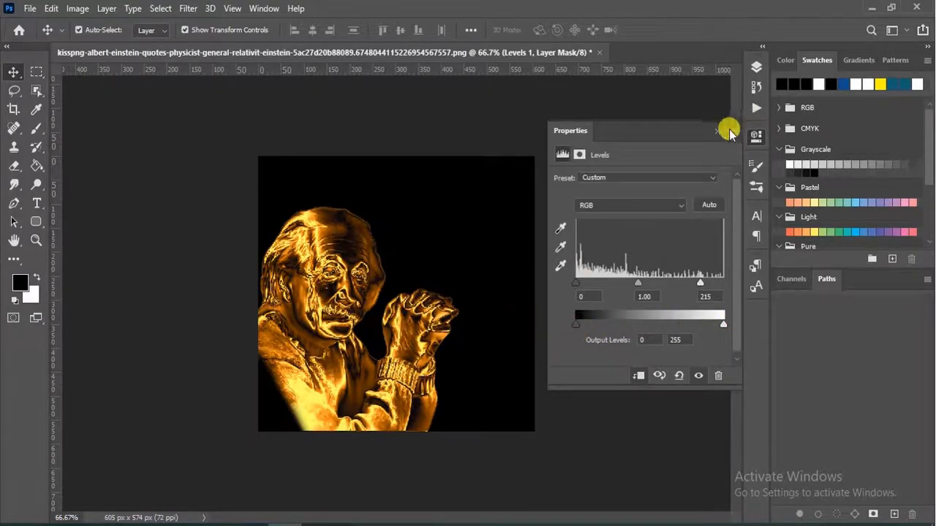
pyautogui.click(718, 375)
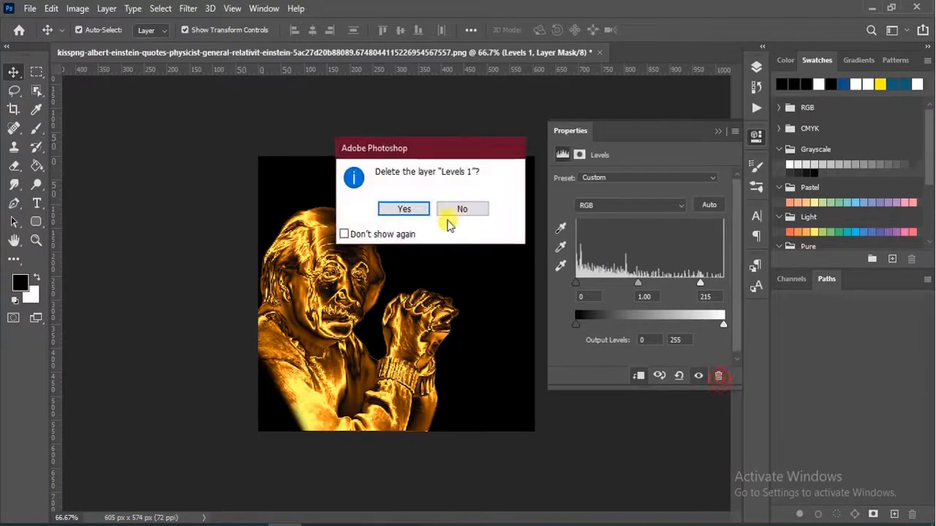
pyautogui.click(414, 211)
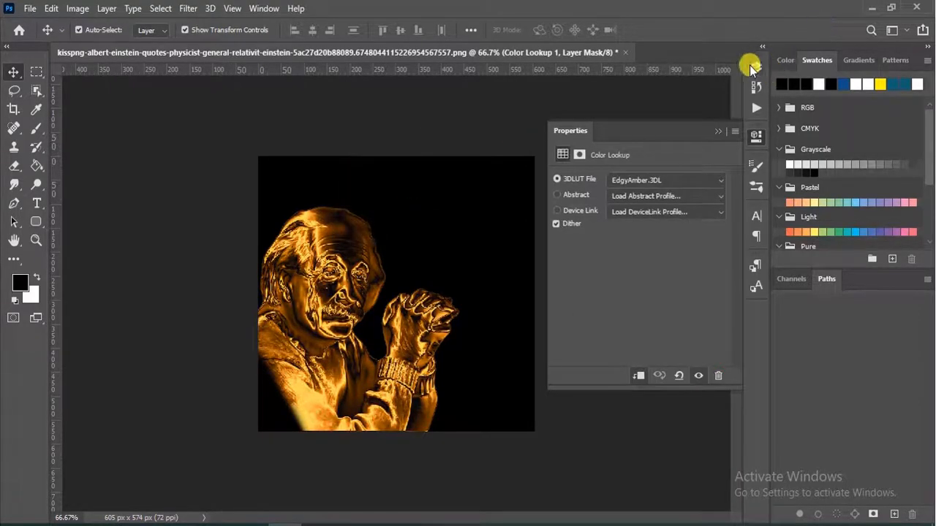
# Step: Add a Brightness/Contrast adjustment layer above the Color Lookup layer and set its brightness to 80
pyautogui.click(751, 67)
pyautogui.click(664, 503)
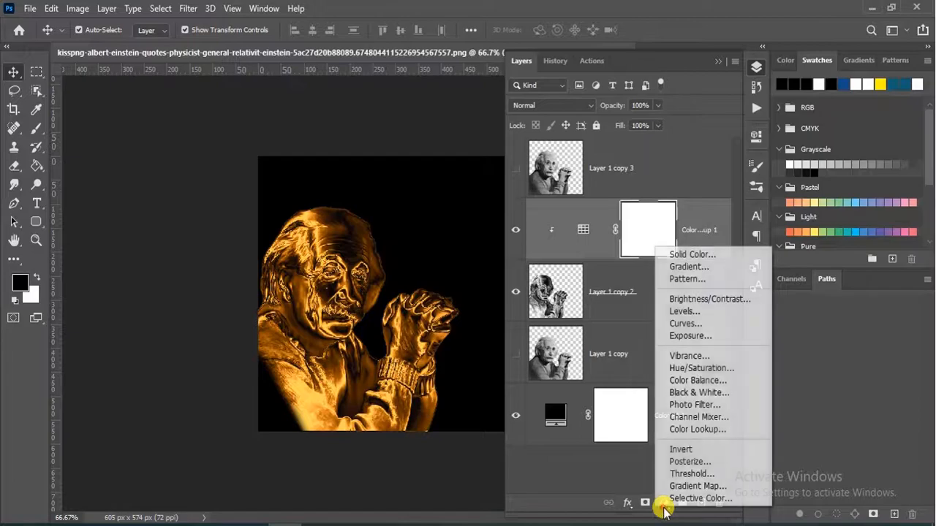
pyautogui.click(700, 301)
pyautogui.moveTo(639, 218); pyautogui.dragTo(655, 257)
pyautogui.moveTo(649, 218); pyautogui.dragTo(664, 223)
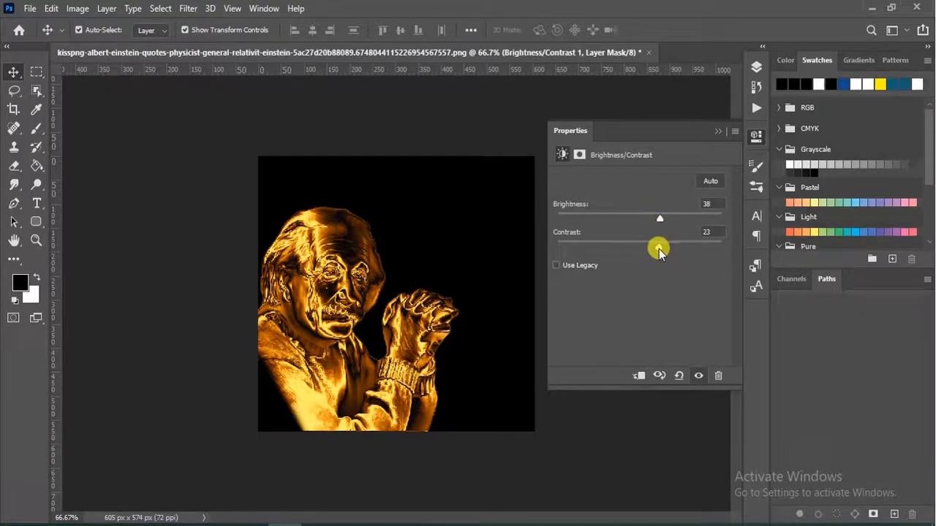
pyautogui.moveTo(659, 218); pyautogui.dragTo(704, 224)
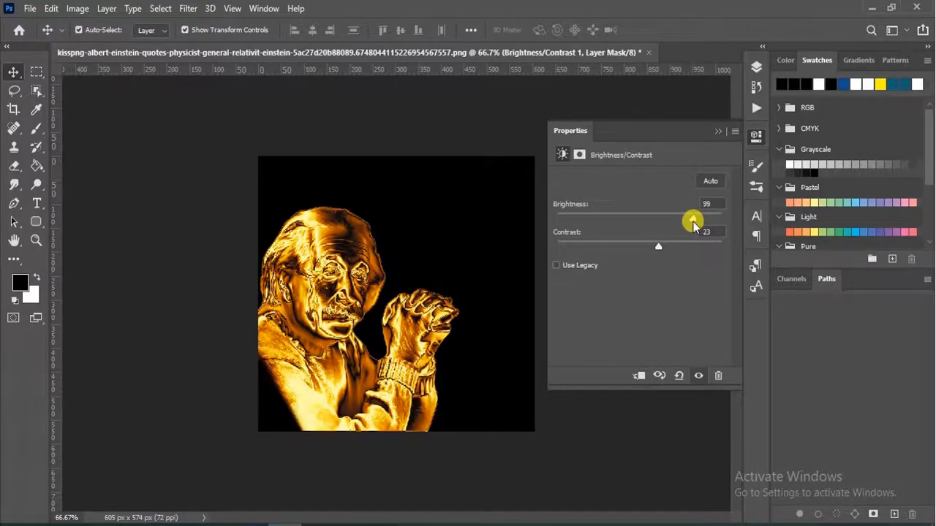
pyautogui.moveTo(691, 222); pyautogui.dragTo(688, 223)
pyautogui.click(704, 205)
pyautogui.press('BackSpace')
pyautogui.write('0')
pyautogui.click(676, 205)
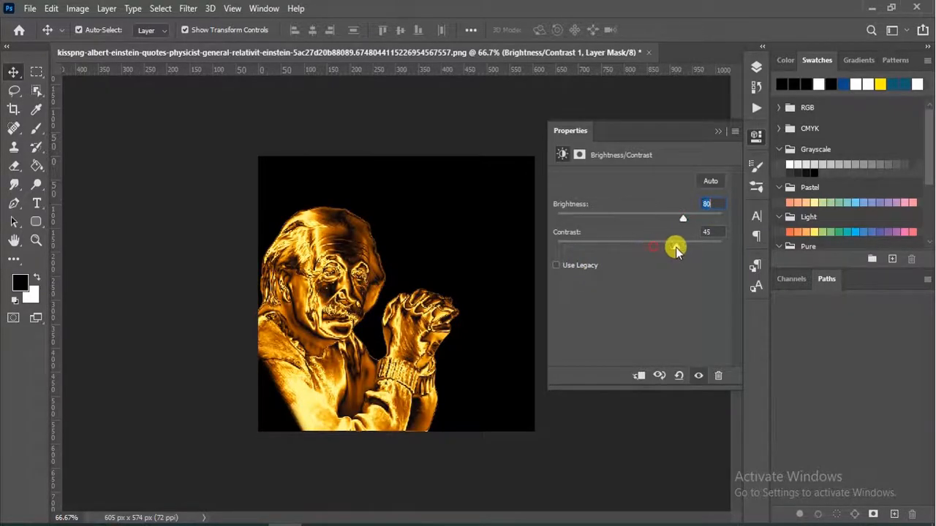
# Step: Set the contrast of the Brightness/Contrast adjustment to 20 and collapse its properties
pyautogui.moveTo(682, 249); pyautogui.dragTo(640, 247)
pyautogui.click(714, 232)
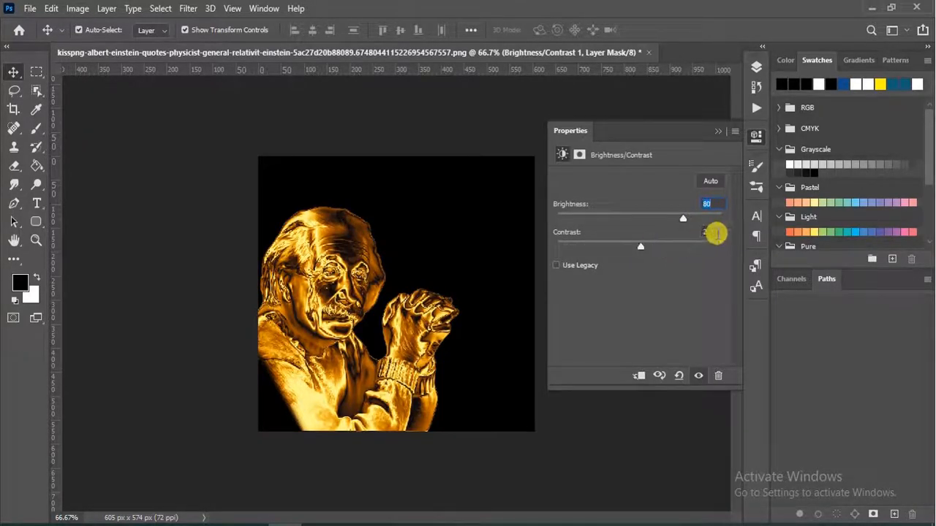
pyautogui.write('0')
pyautogui.moveTo(708, 233); pyautogui.dragTo(682, 232)
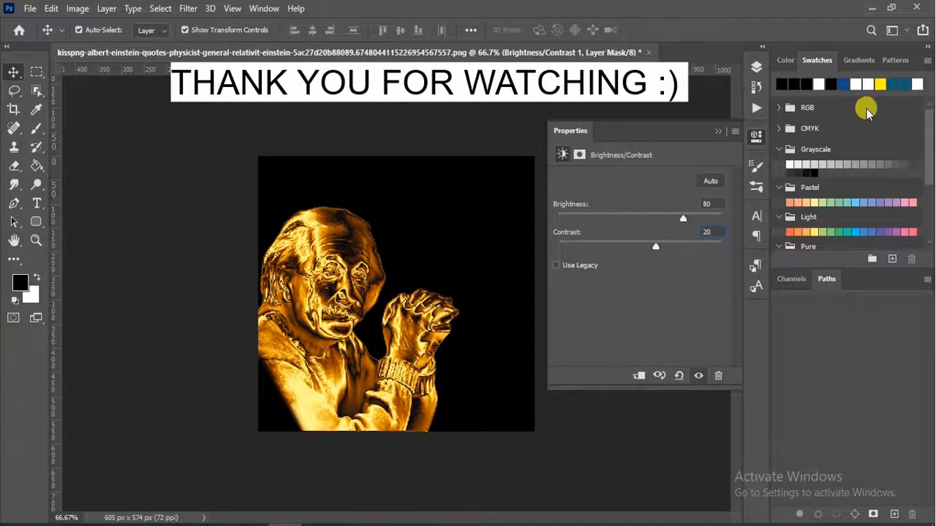
pyautogui.click(718, 132)
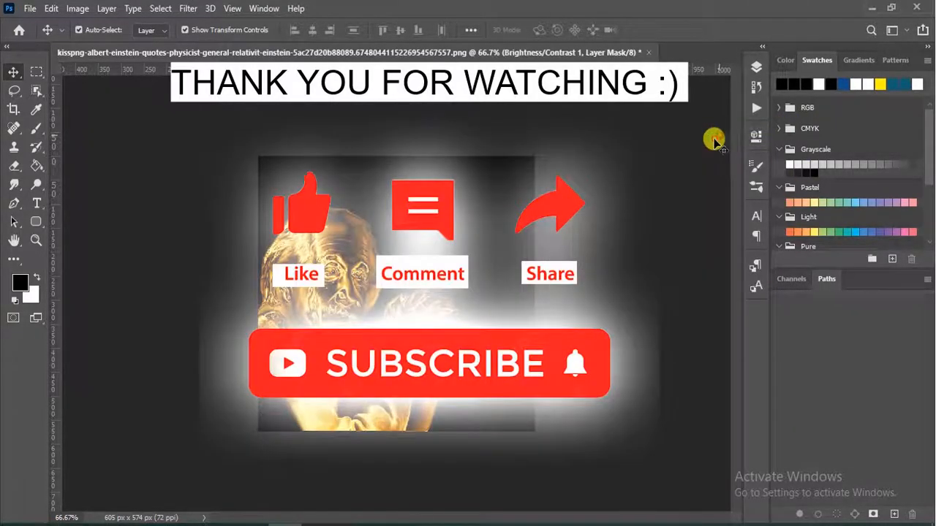